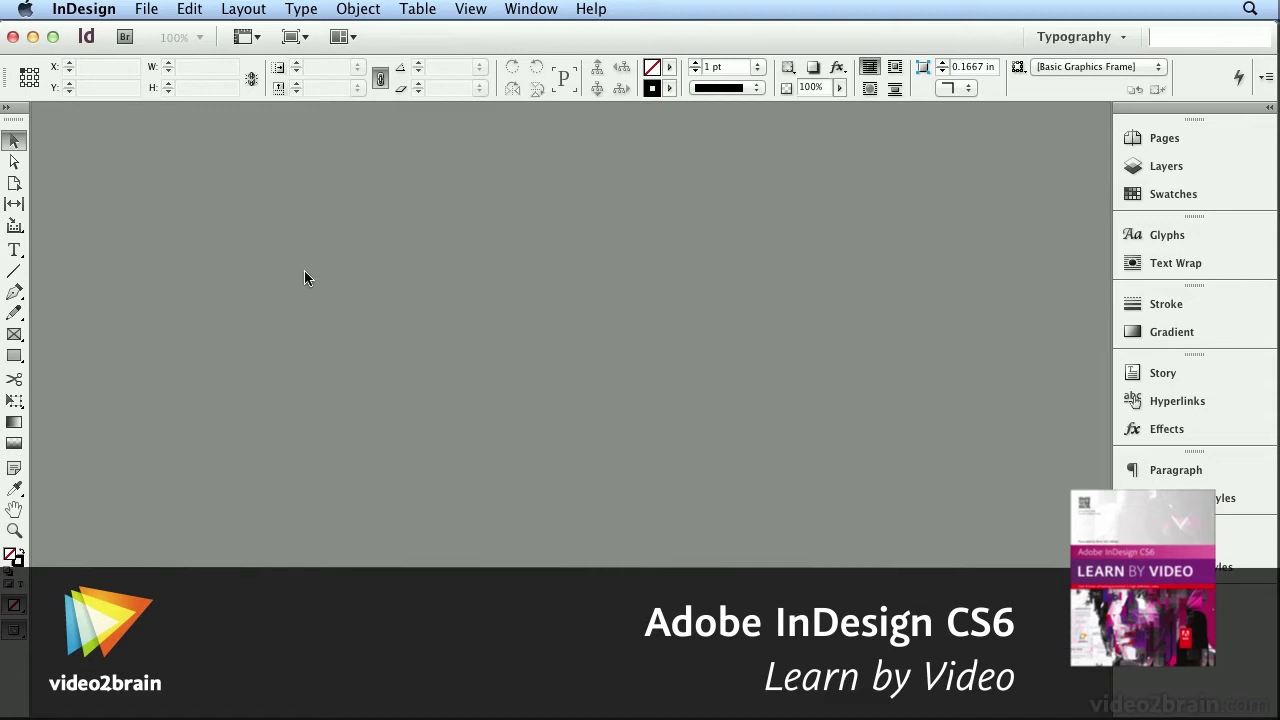
# Step: Start a new document with the page set to 6 in wide by 4 in high
pyautogui.click(146, 8)
pyautogui.moveTo(165, 33)
pyautogui.click(385, 38)
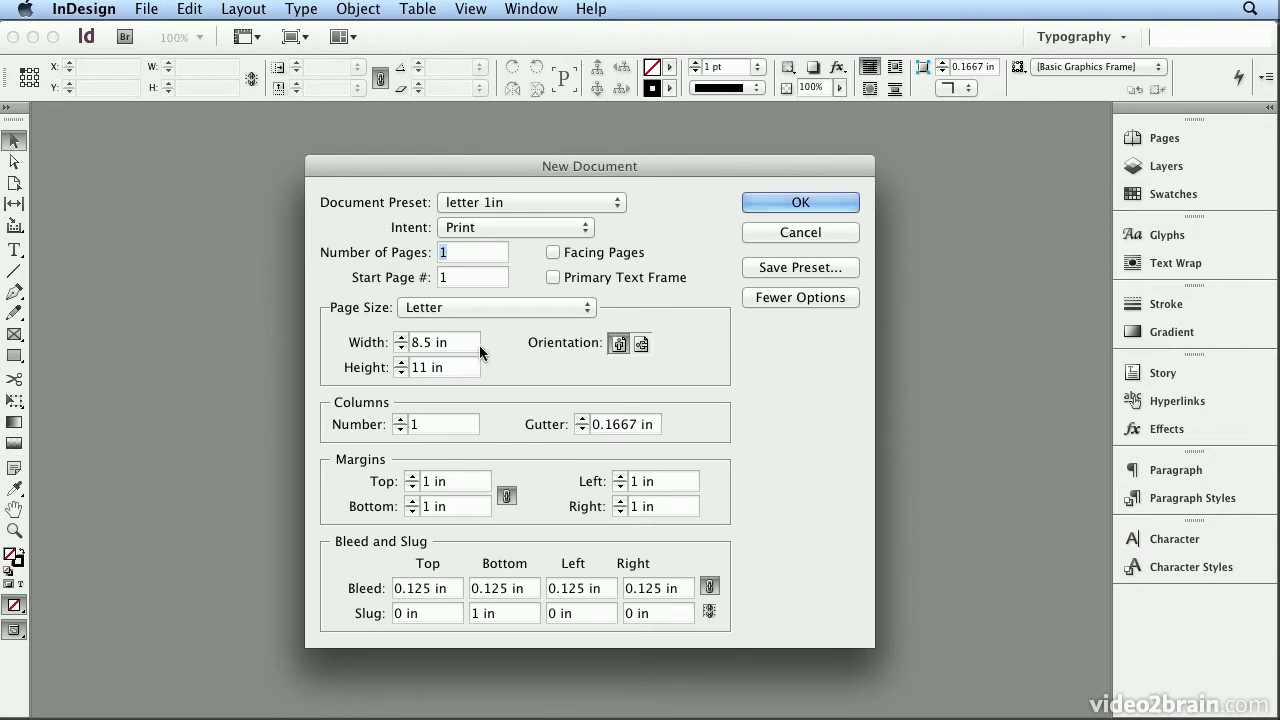
pyautogui.moveTo(478, 345); pyautogui.dragTo(299, 335)
pyautogui.write('6')
pyautogui.press('Tab')
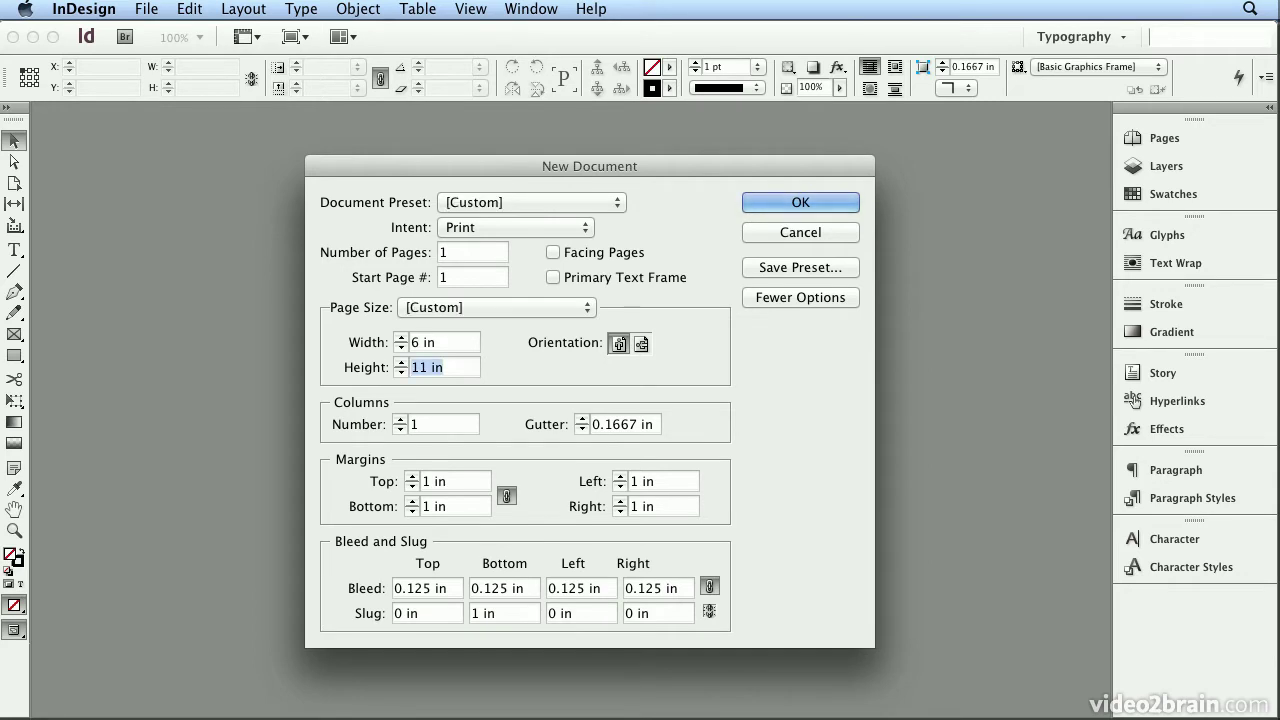
pyautogui.write('4')
# Step: Set all linked margins to 0.25 in
pyautogui.moveTo(457, 479); pyautogui.dragTo(405, 481)
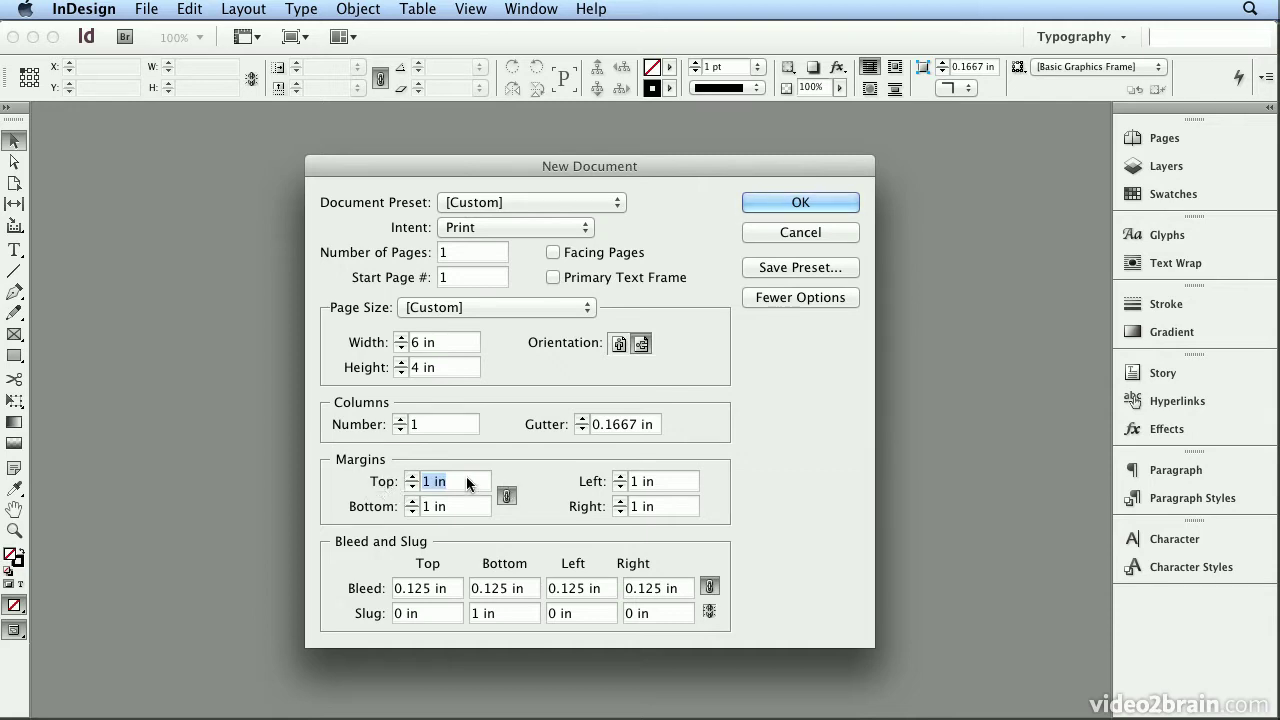
pyautogui.write('.25')
pyautogui.press('Tab')
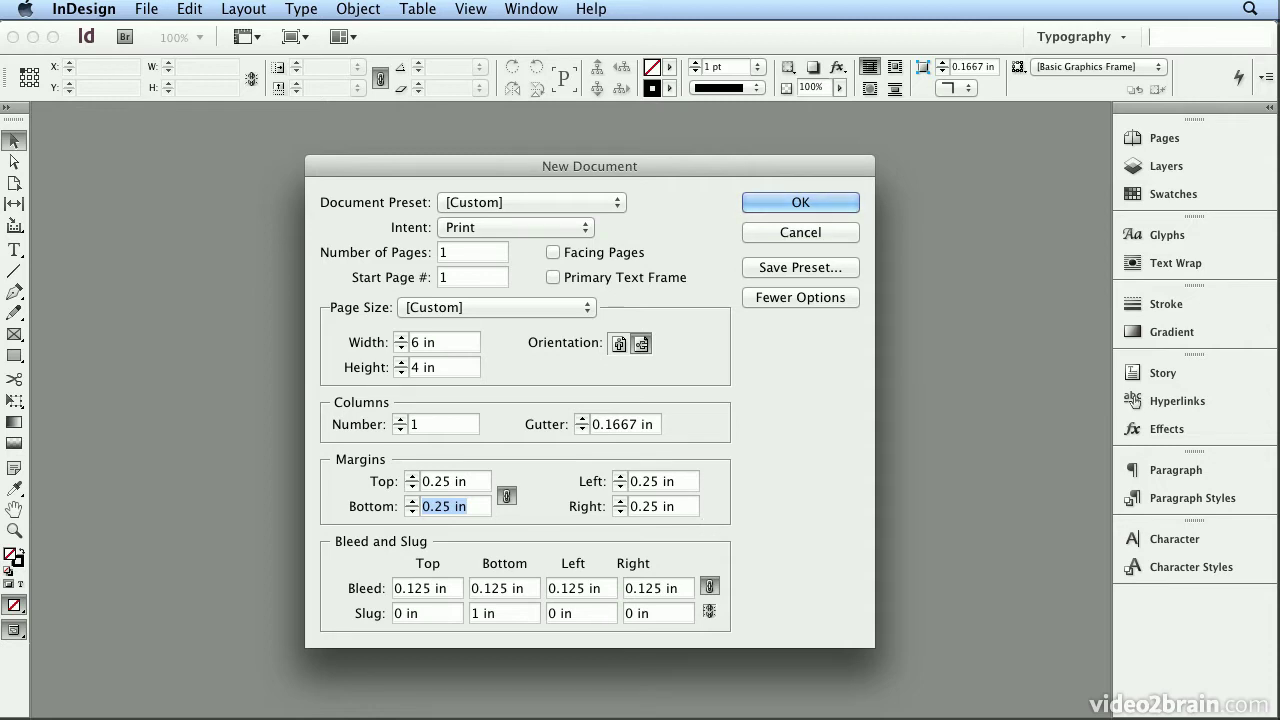
pyautogui.click(1048, 665)
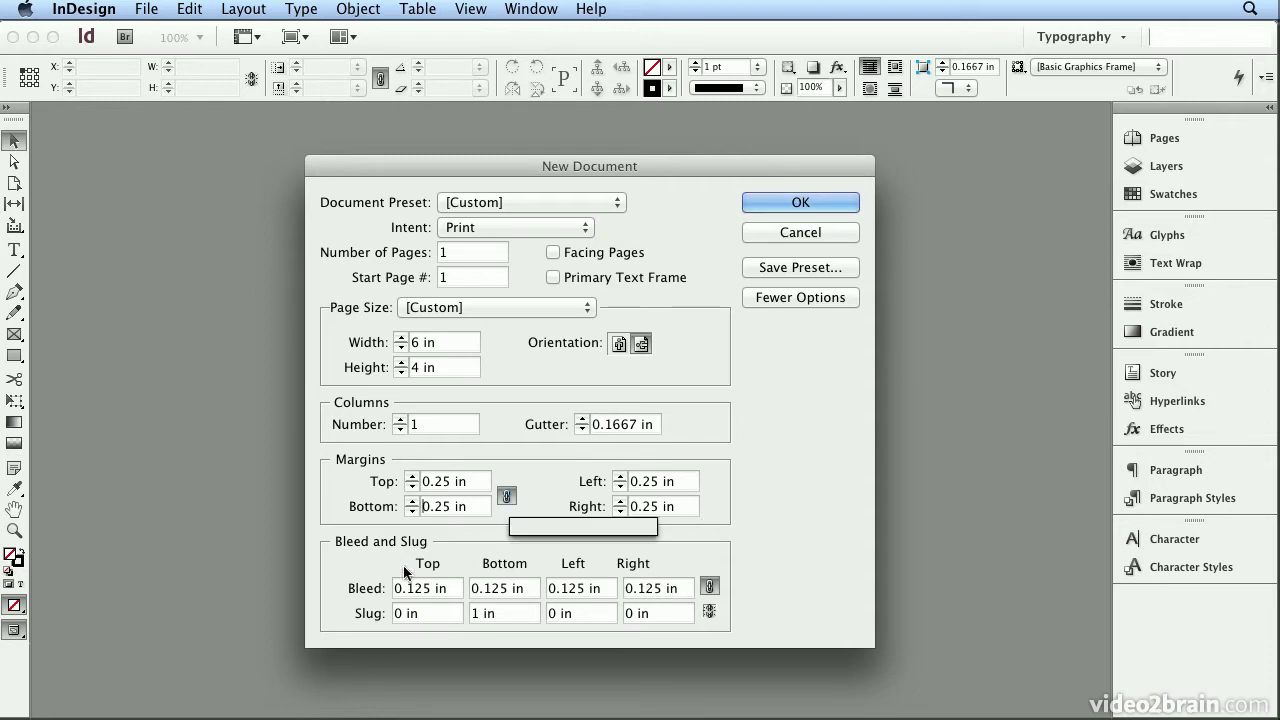
# Step: Toggle the bleed and slug options, then set Columns to 2 and Gutter to 0.25 in
pyautogui.click(797, 298)
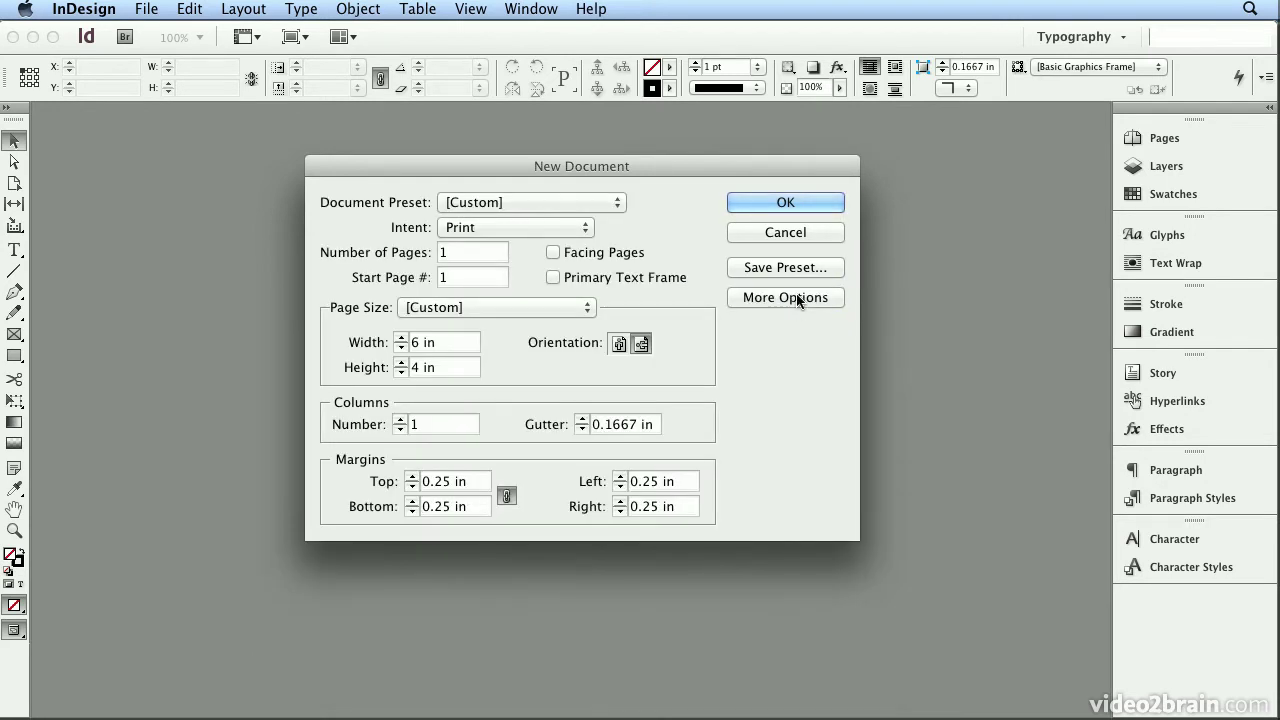
pyautogui.click(797, 297)
pyautogui.click(796, 294)
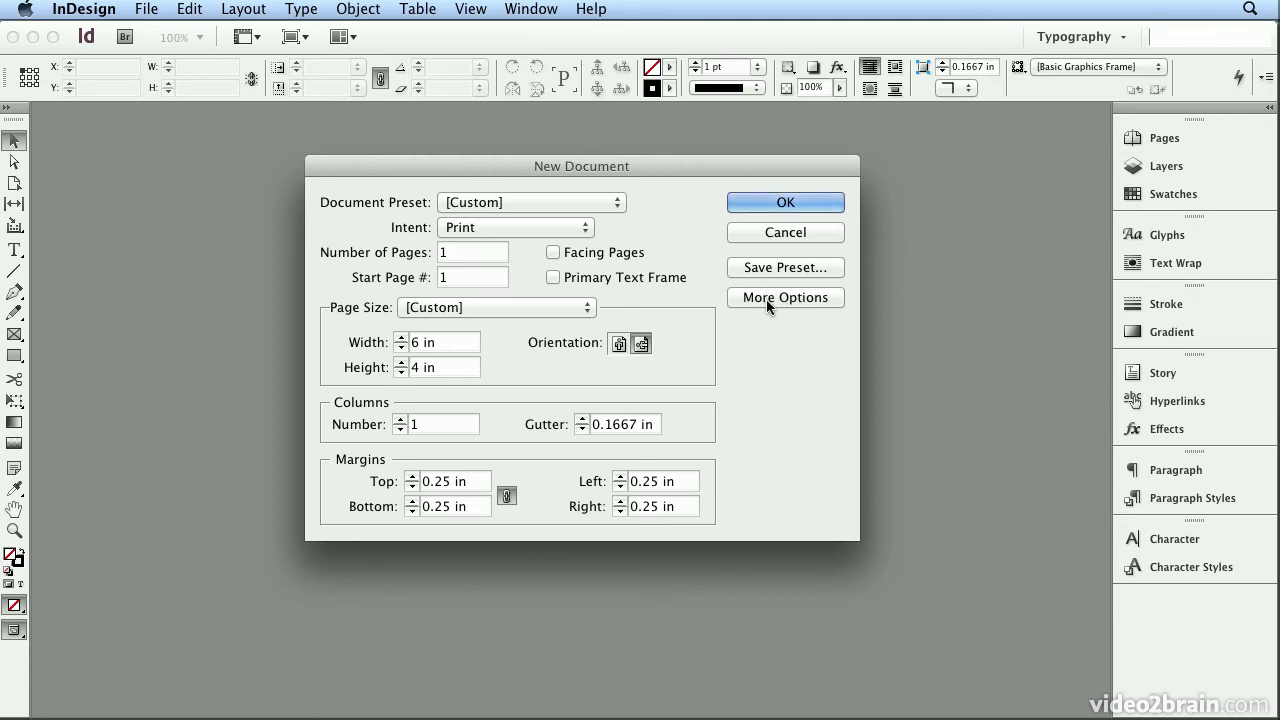
pyautogui.click(766, 299)
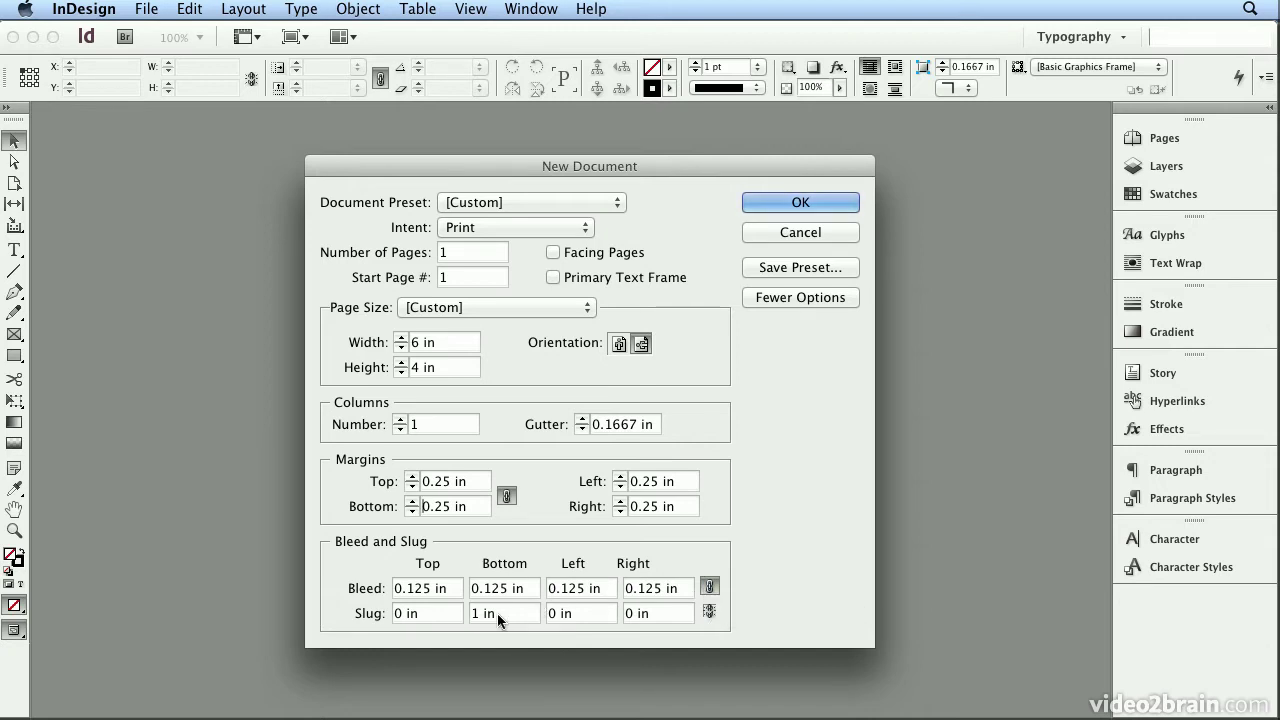
pyautogui.click(399, 418)
pyautogui.doubleClick(614, 424)
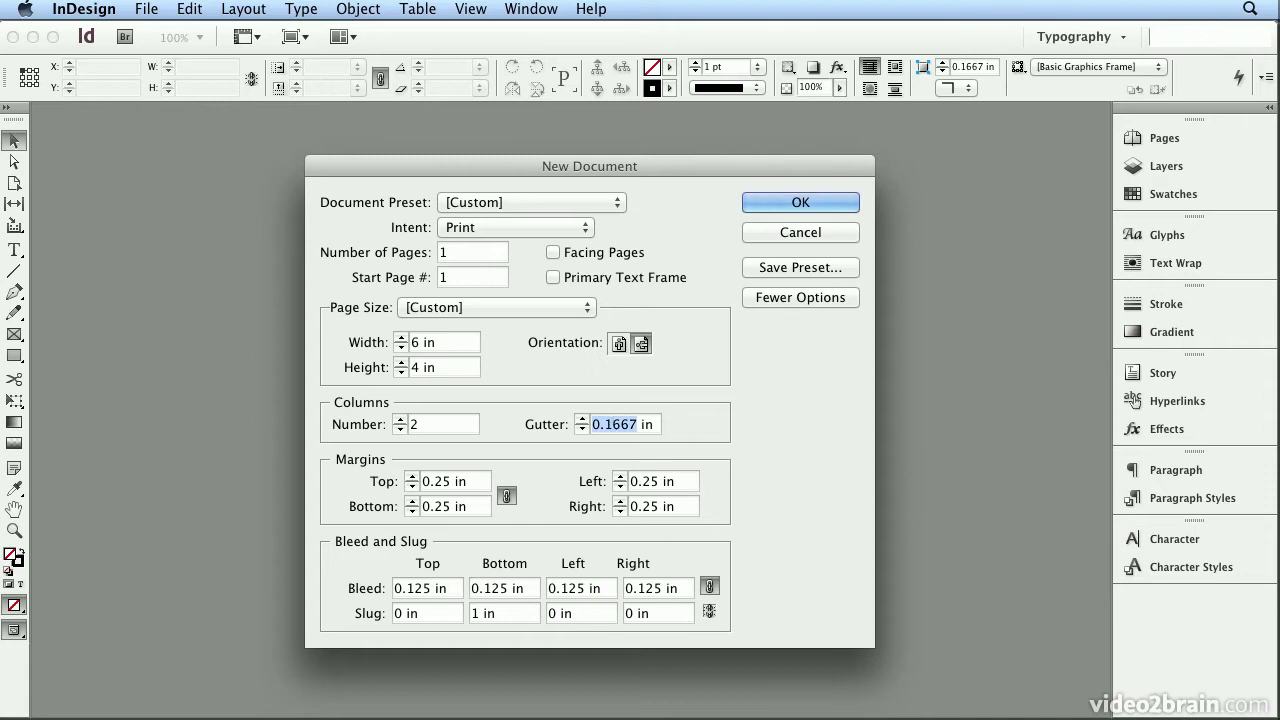
pyautogui.press('BackSpace')
pyautogui.write('.25')
# Step: Save the current settings as the document preset '6 x 4 Post Card'
pyautogui.click(811, 267)
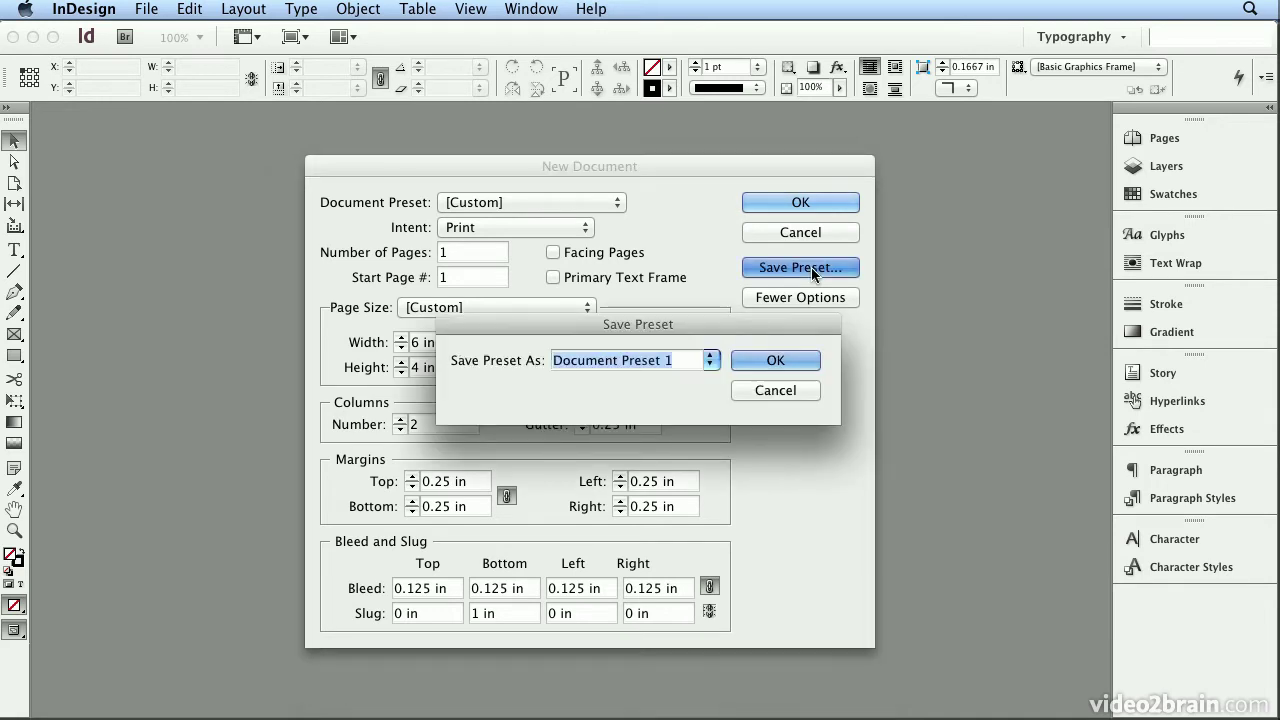
pyautogui.write('6')
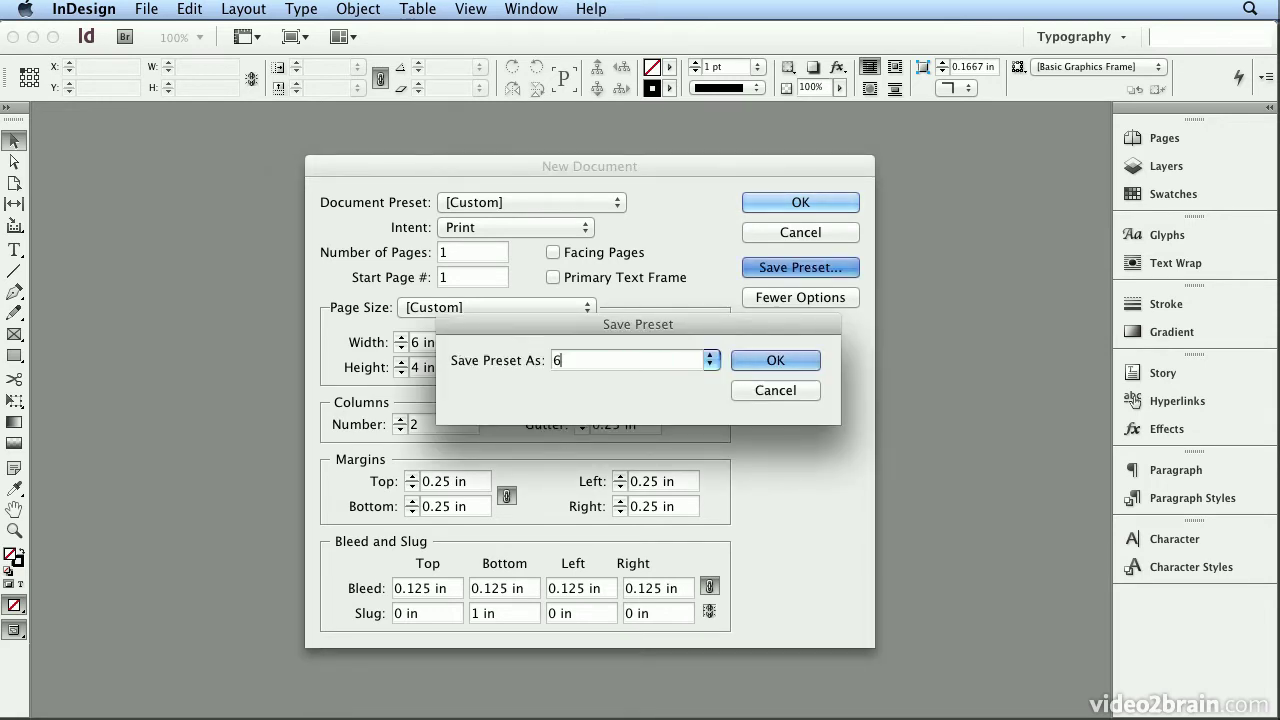
pyautogui.write(' x 4 P')
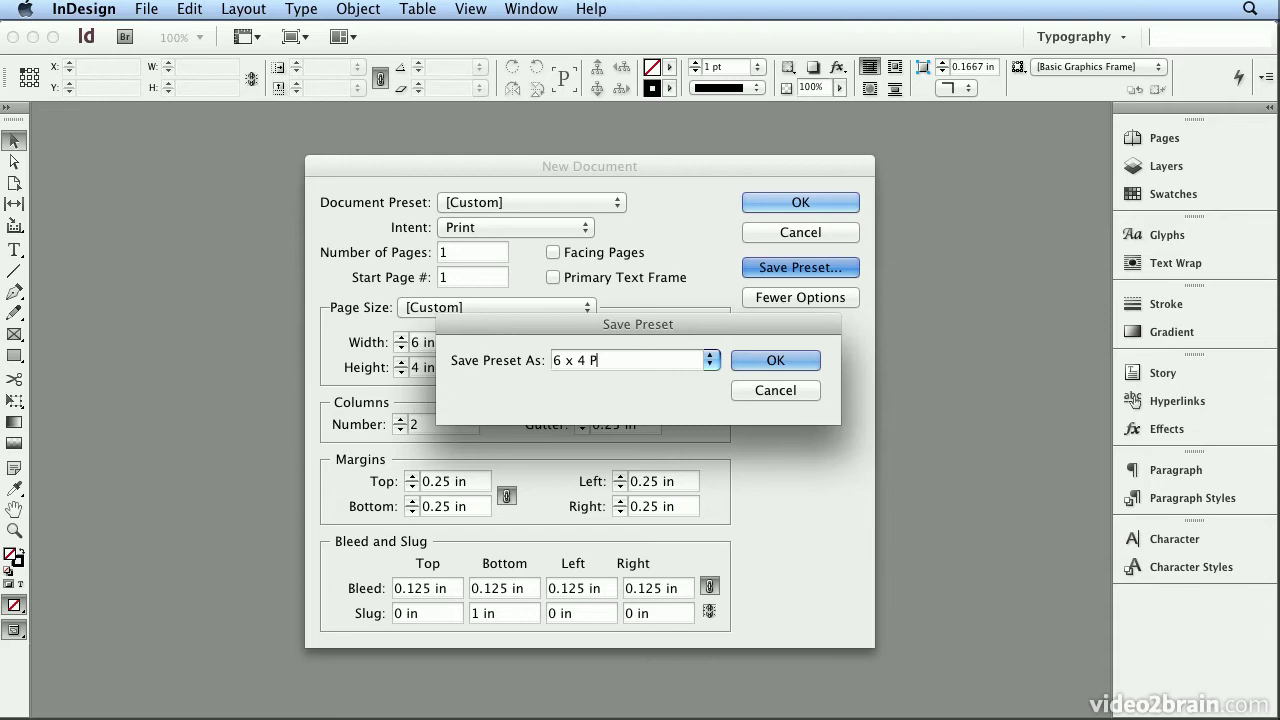
pyautogui.write('ost Card')
pyautogui.click(796, 366)
# Step: Confirm '6 x 4 Post Card' in the Document Preset list and create the document
pyautogui.click(587, 203)
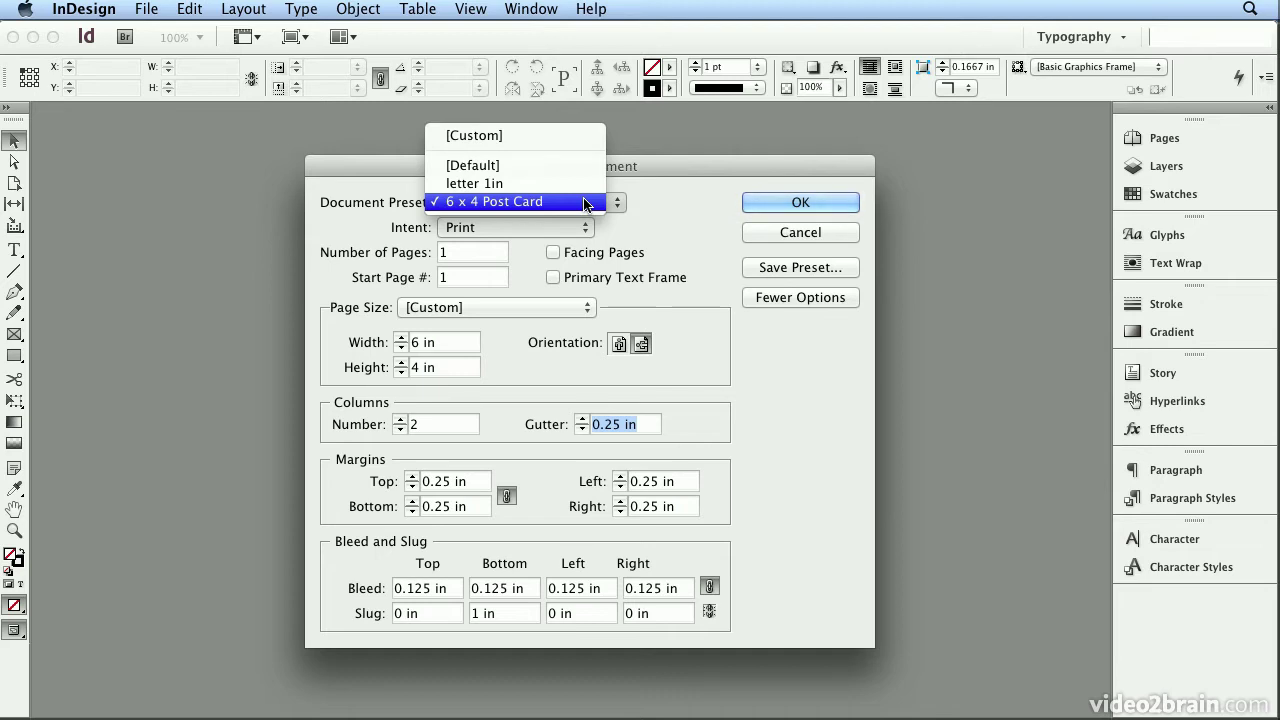
pyautogui.click(745, 226)
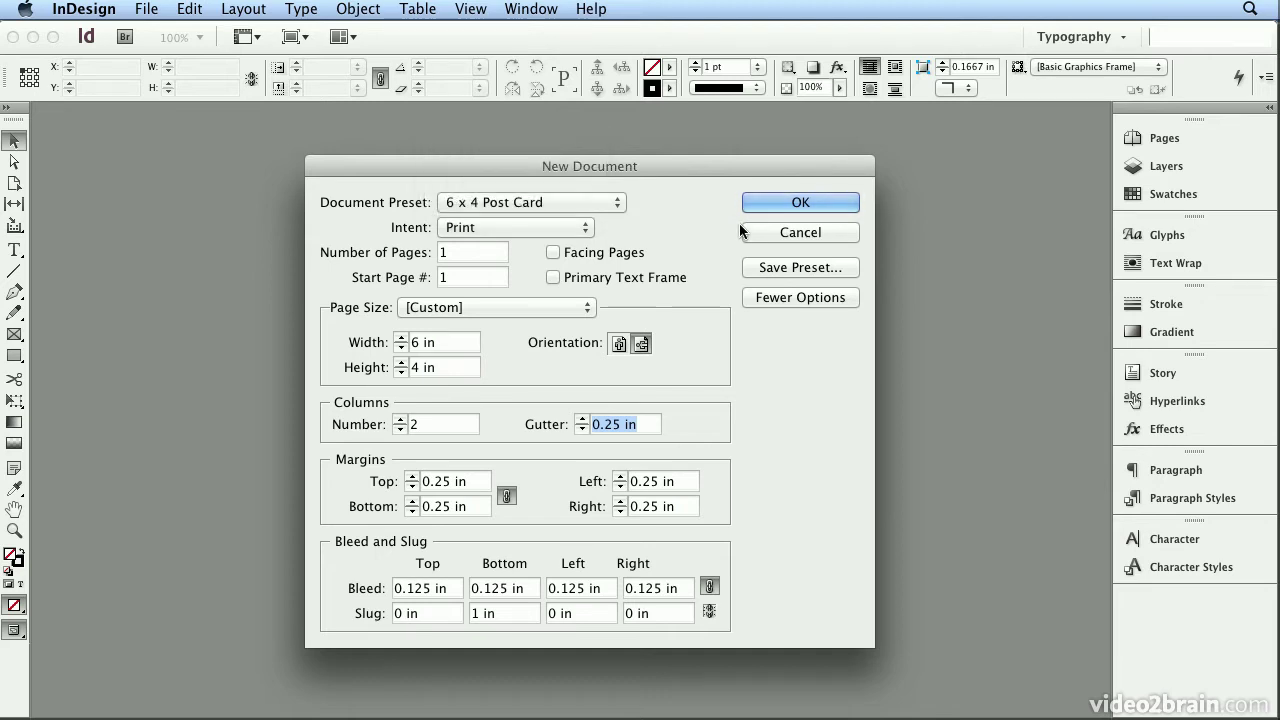
pyautogui.click(773, 210)
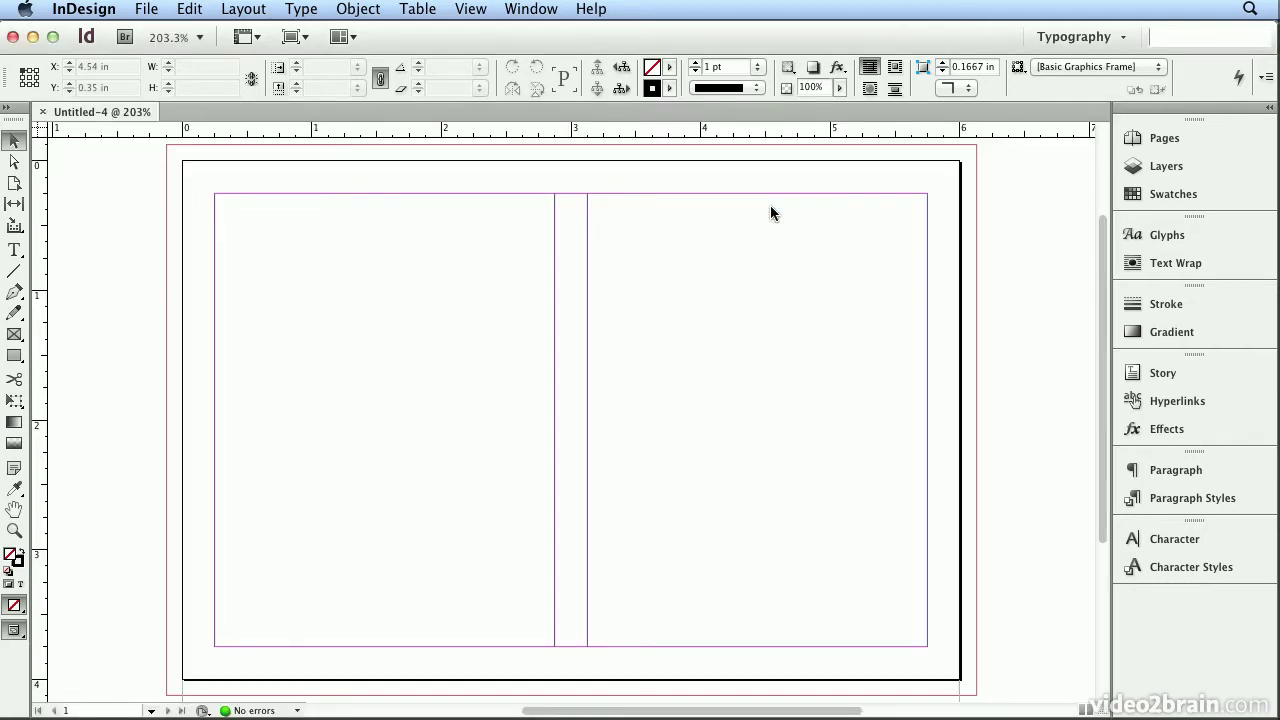
# Step: Select the Type tool in the Tools panel
pyautogui.click(14, 251)
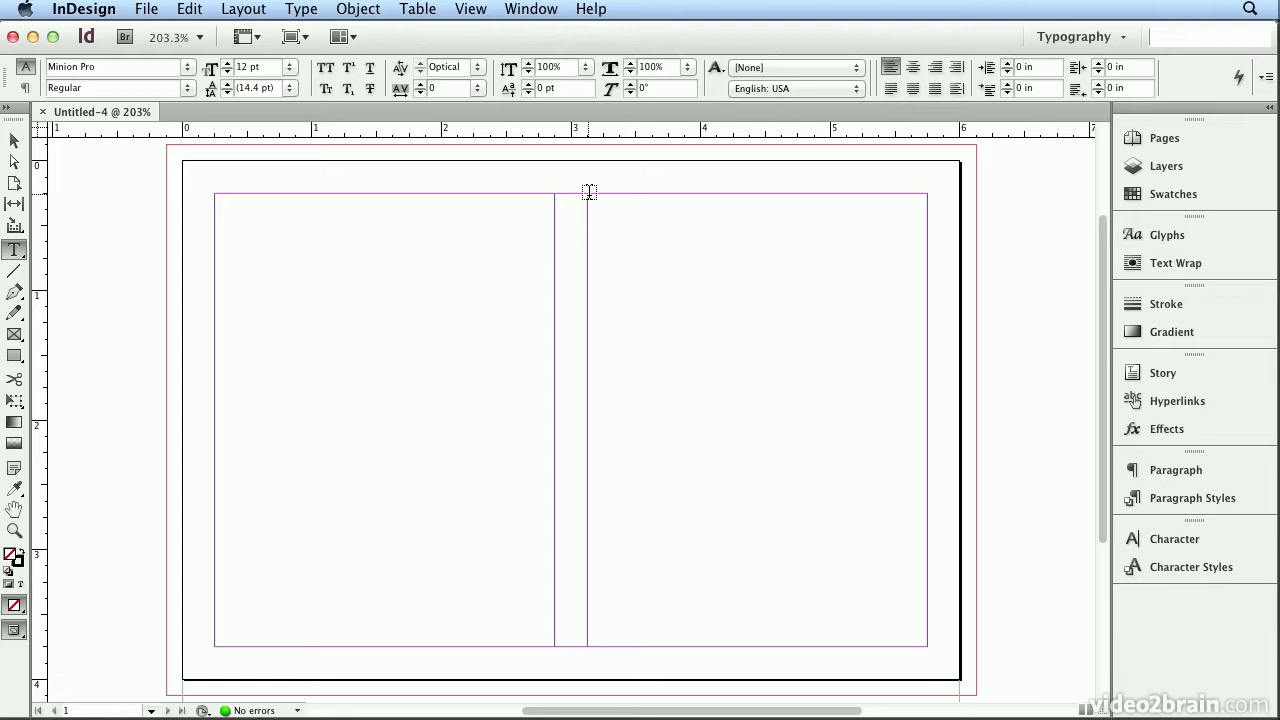
# Step: Draw a text frame over the right column's top half and place the insertion point in it
pyautogui.moveTo(589, 193); pyautogui.dragTo(929, 431)
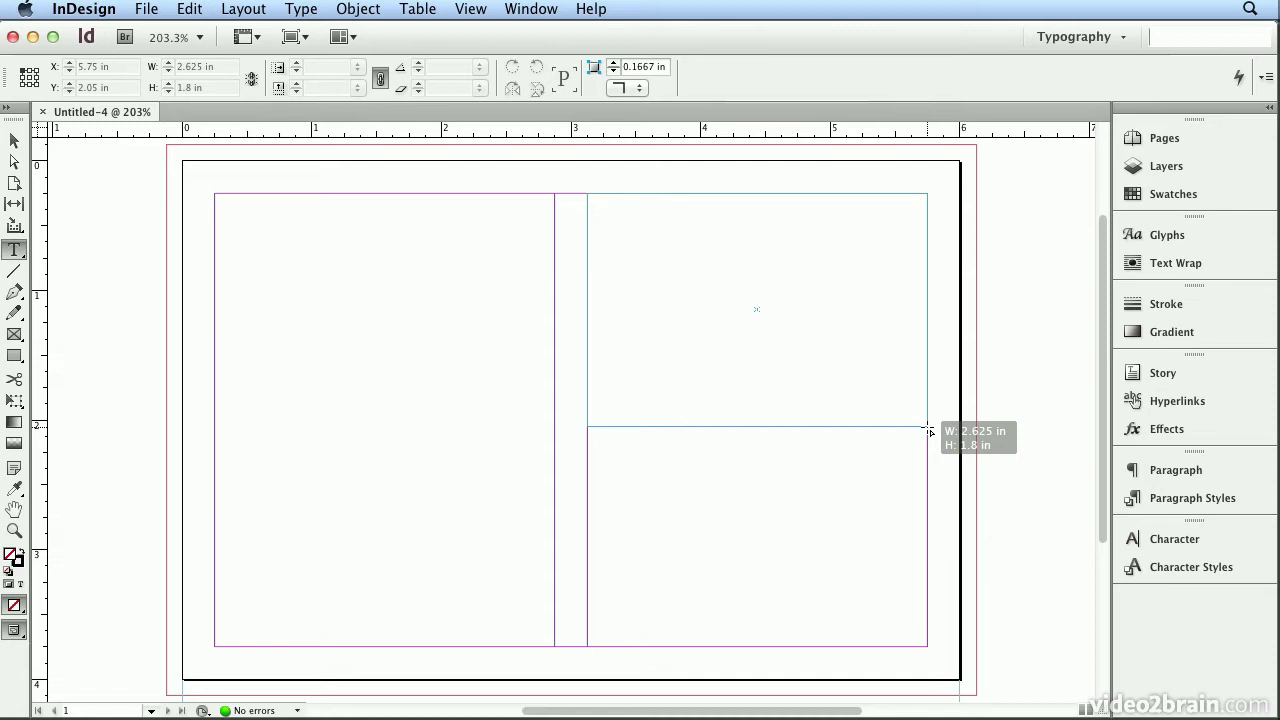
pyautogui.moveTo(929, 431); pyautogui.dragTo(929, 431)
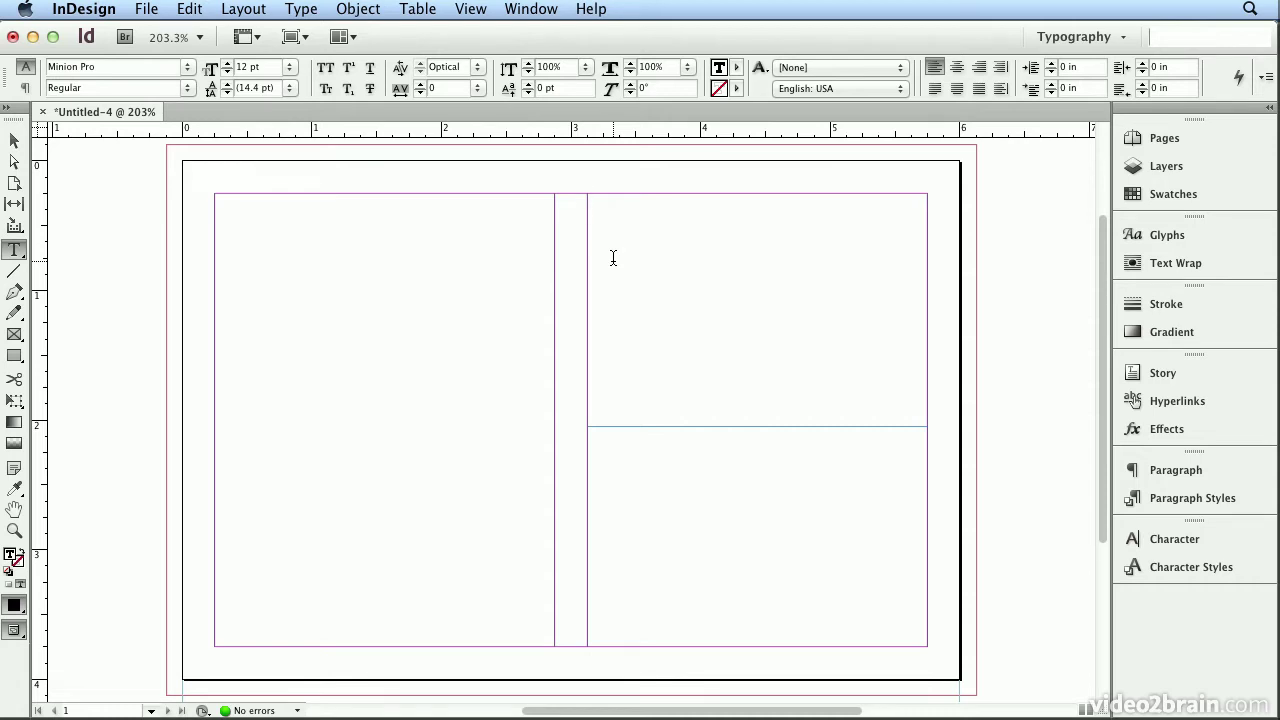
pyautogui.click(269, 291)
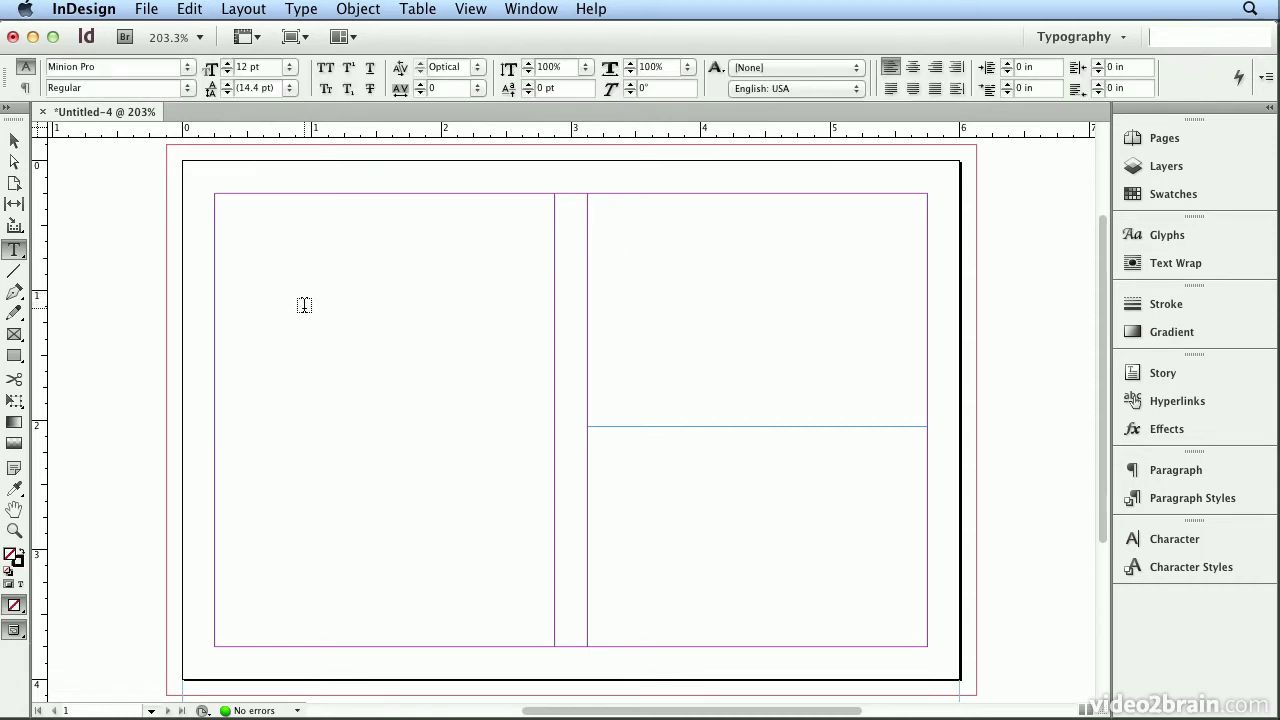
pyautogui.click(690, 304)
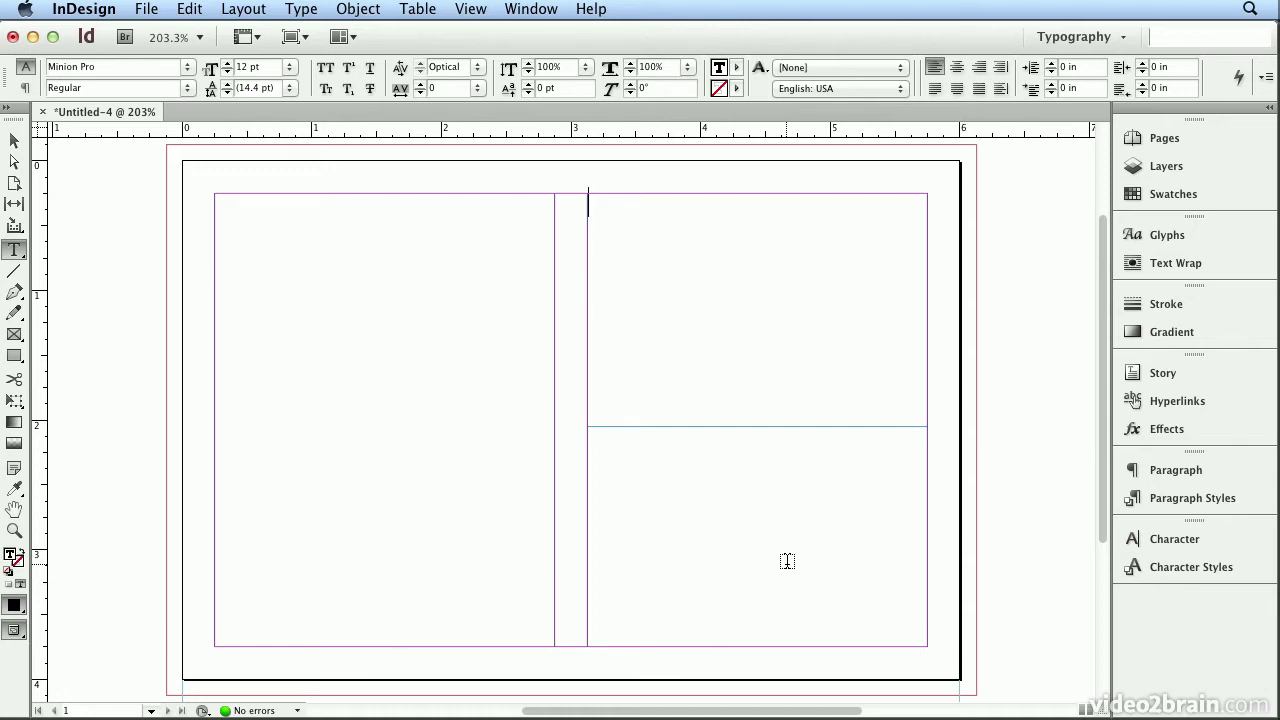
# Step: Type the quote split over two lines, then the credit line '- Anais Nin'
pyautogui.write('We do')
pyautogui.write("n't see thin")
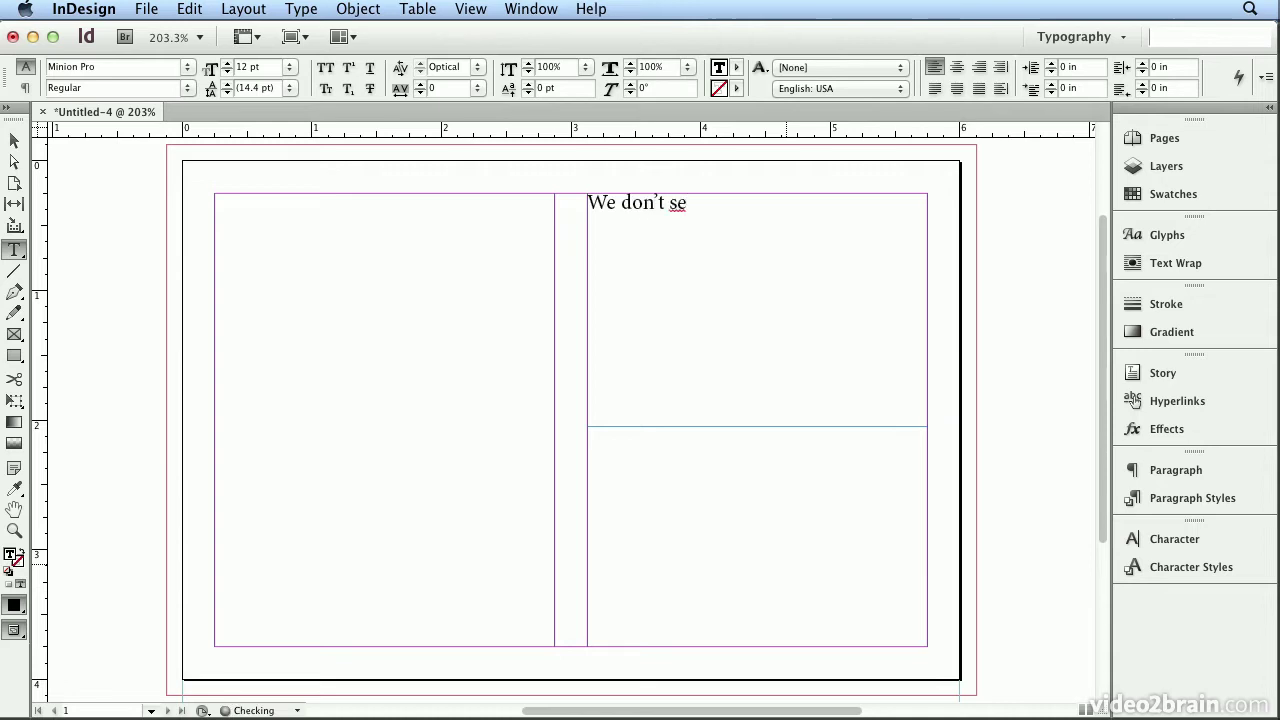
pyautogui.write('gs as')
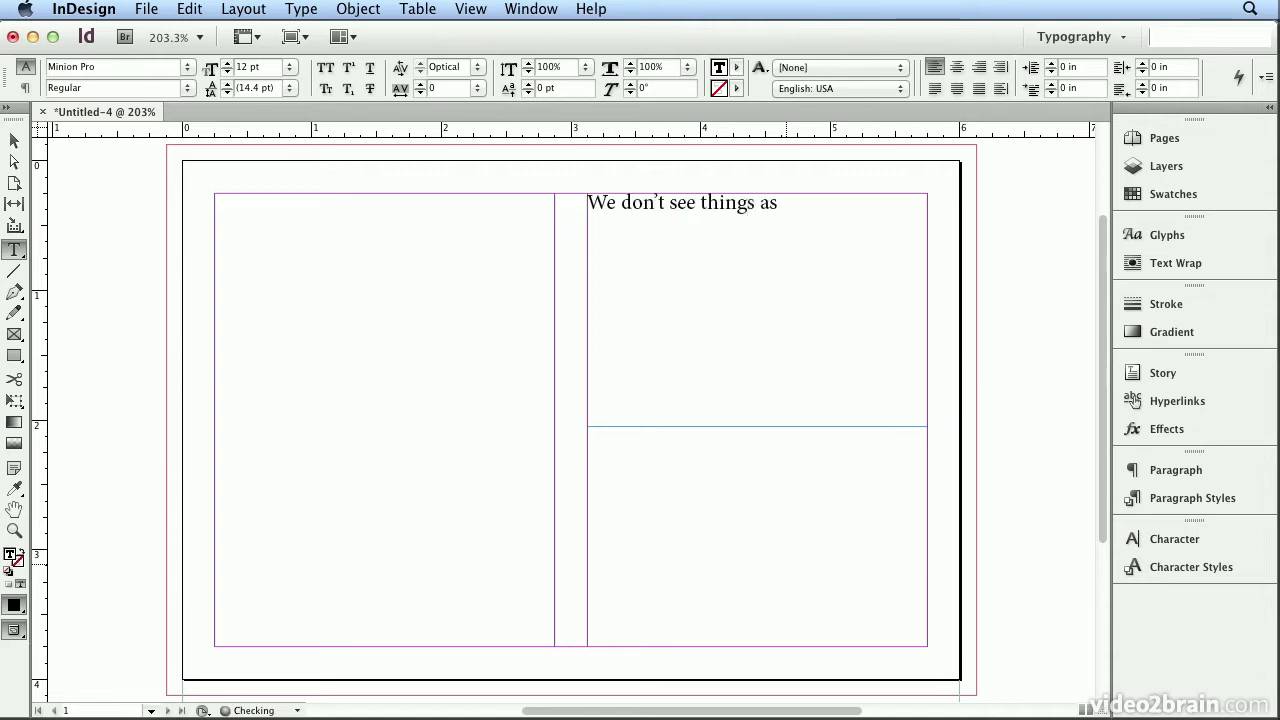
pyautogui.write(' they are')
pyautogui.write(',')
pyautogui.press('Return')
pyautogui.write('we s')
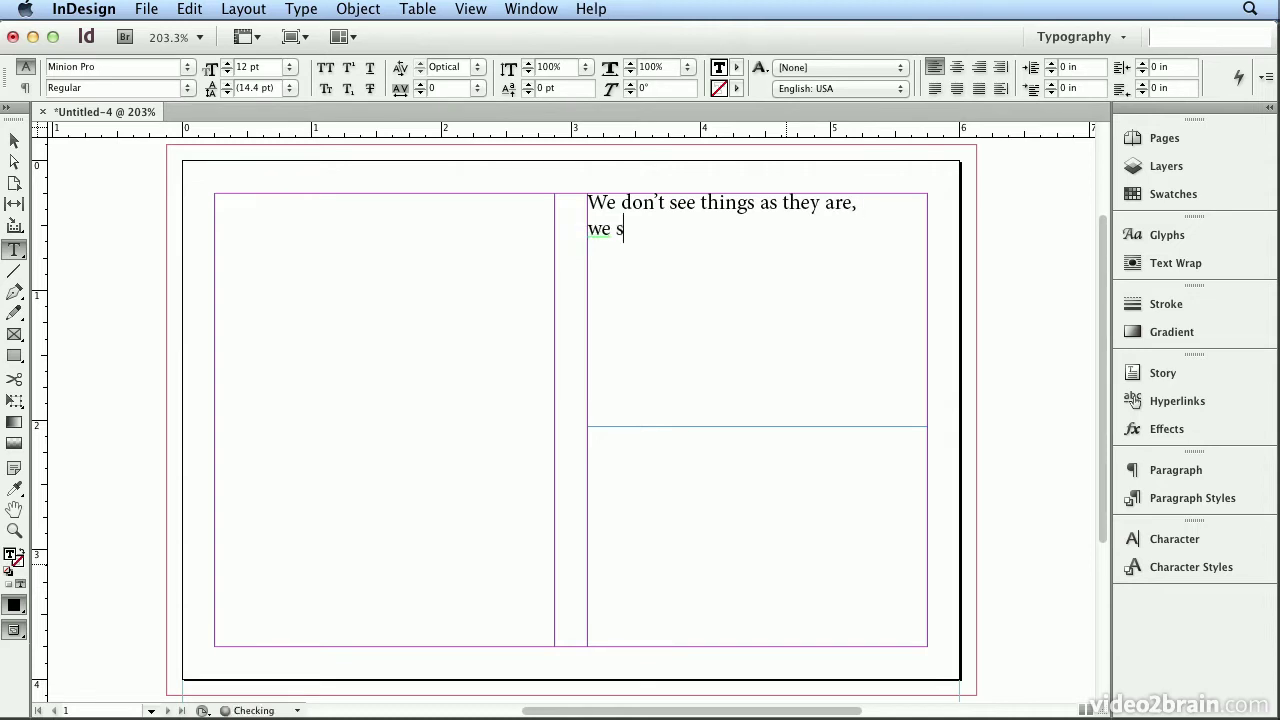
pyautogui.write('ee things as we are')
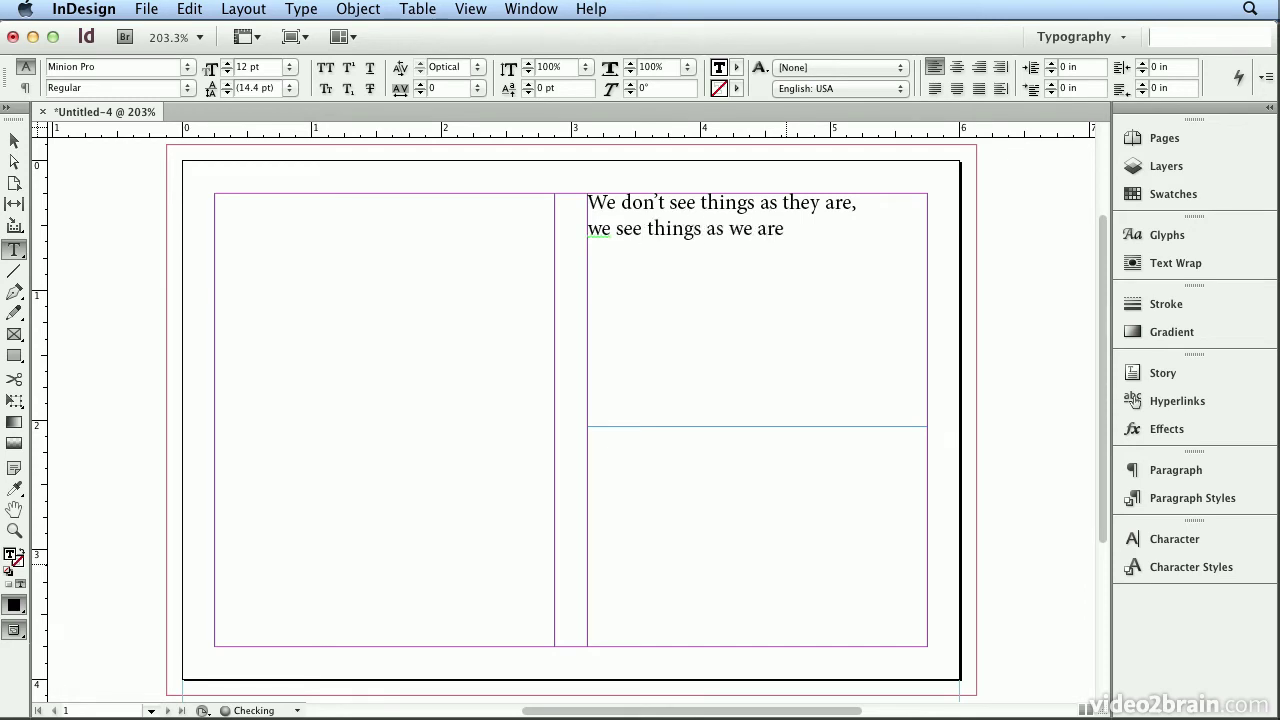
pyautogui.write('.')
pyautogui.press('Return')
pyautogui.write('- Anais Nin')
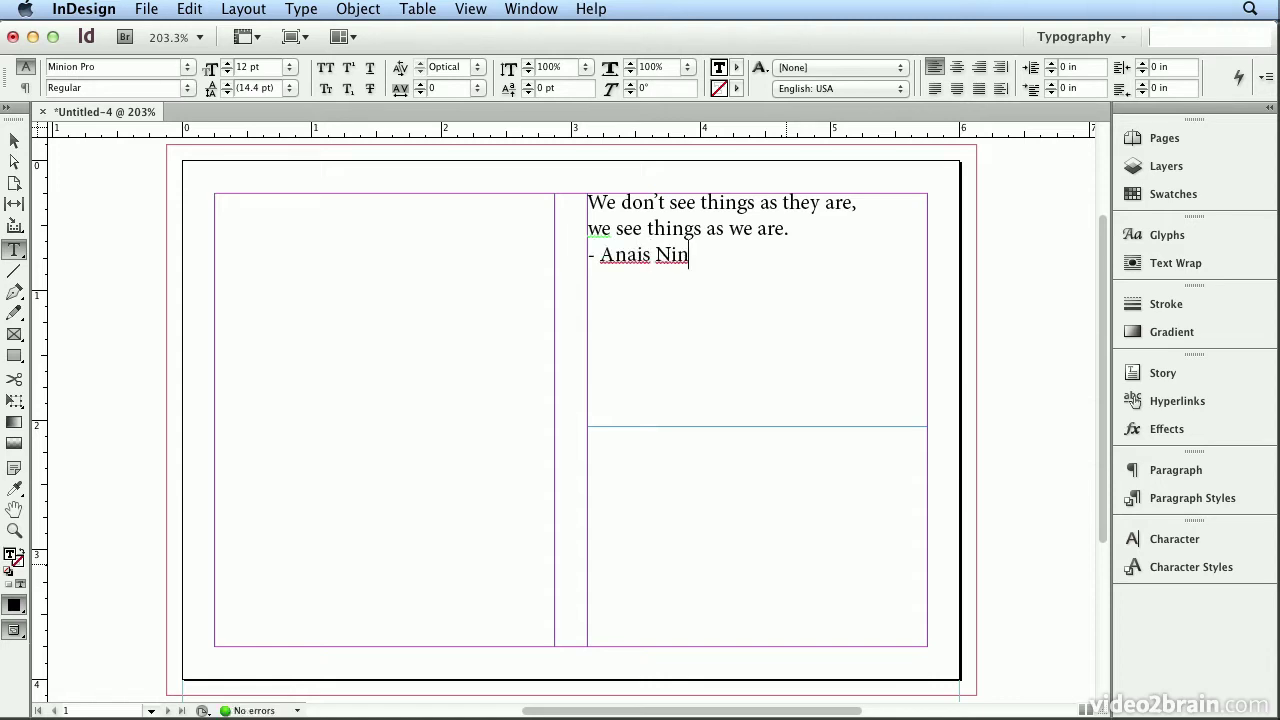
# Step: Add 'Nin' and 'Anais' to the user dictionary from their spelling menus
pyautogui.click(192, 9)
pyautogui.moveTo(300, 523)
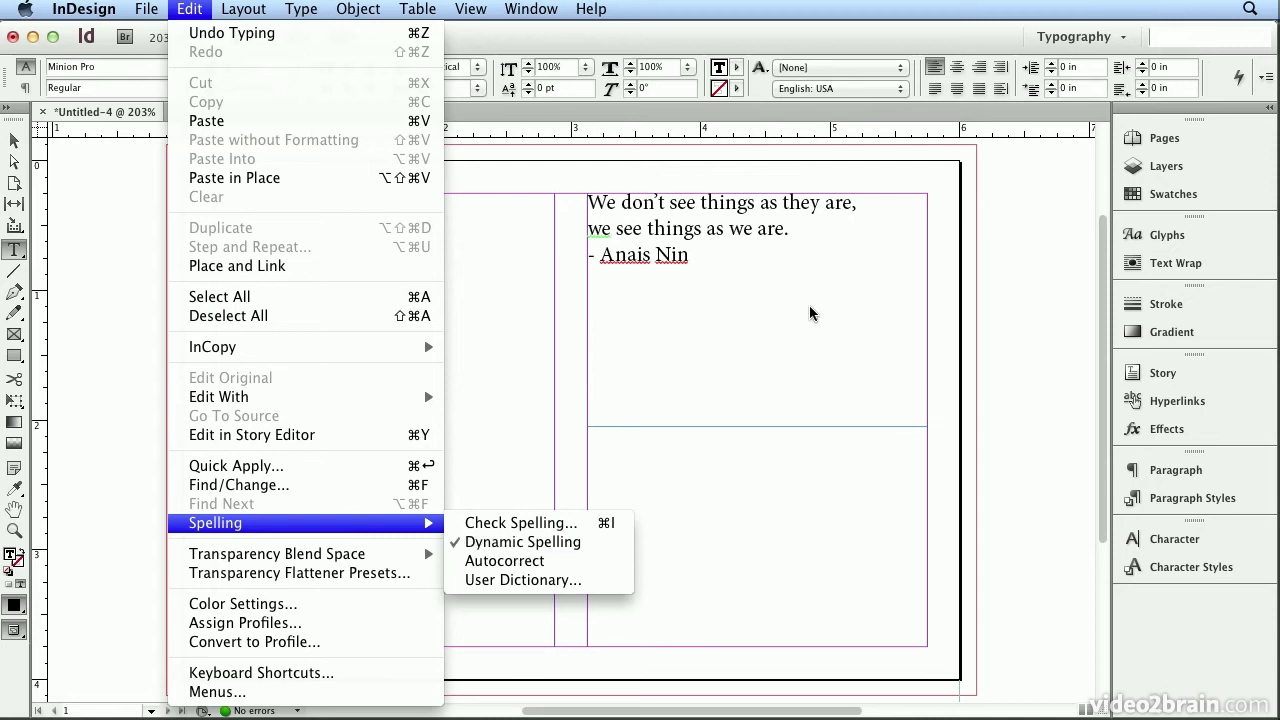
pyautogui.press('Escape')
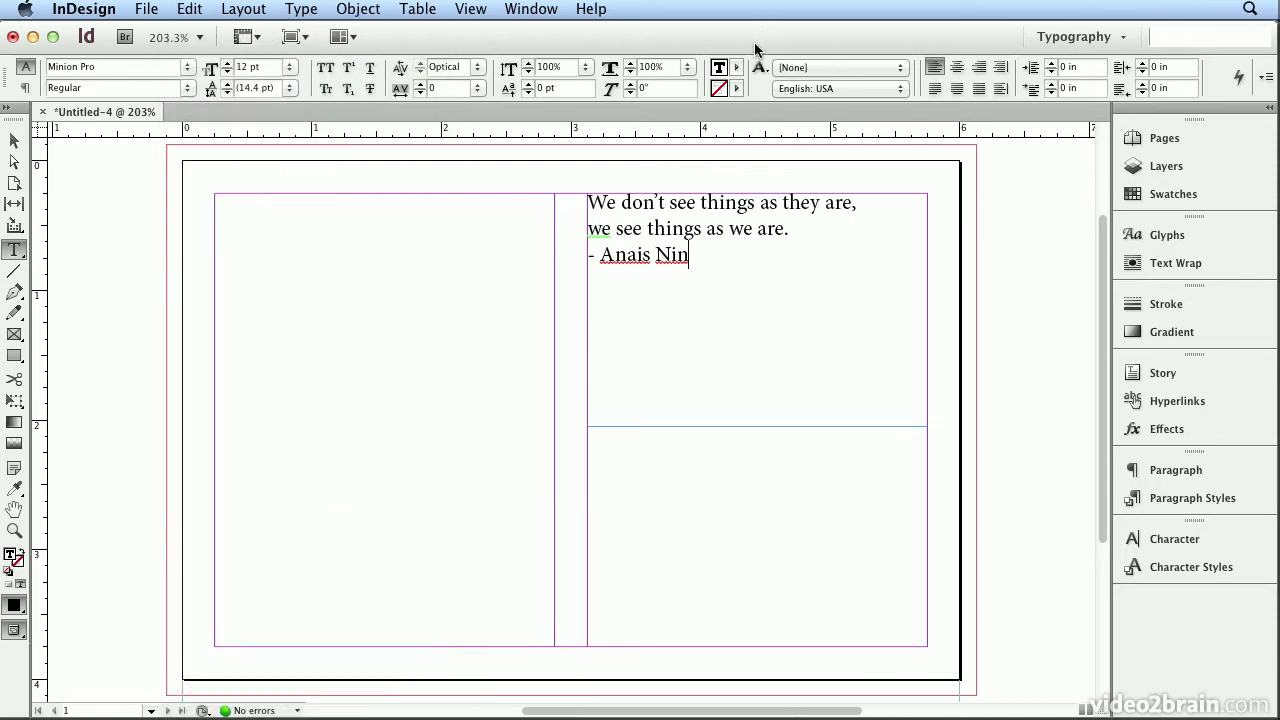
pyautogui.rightClick(676, 255)
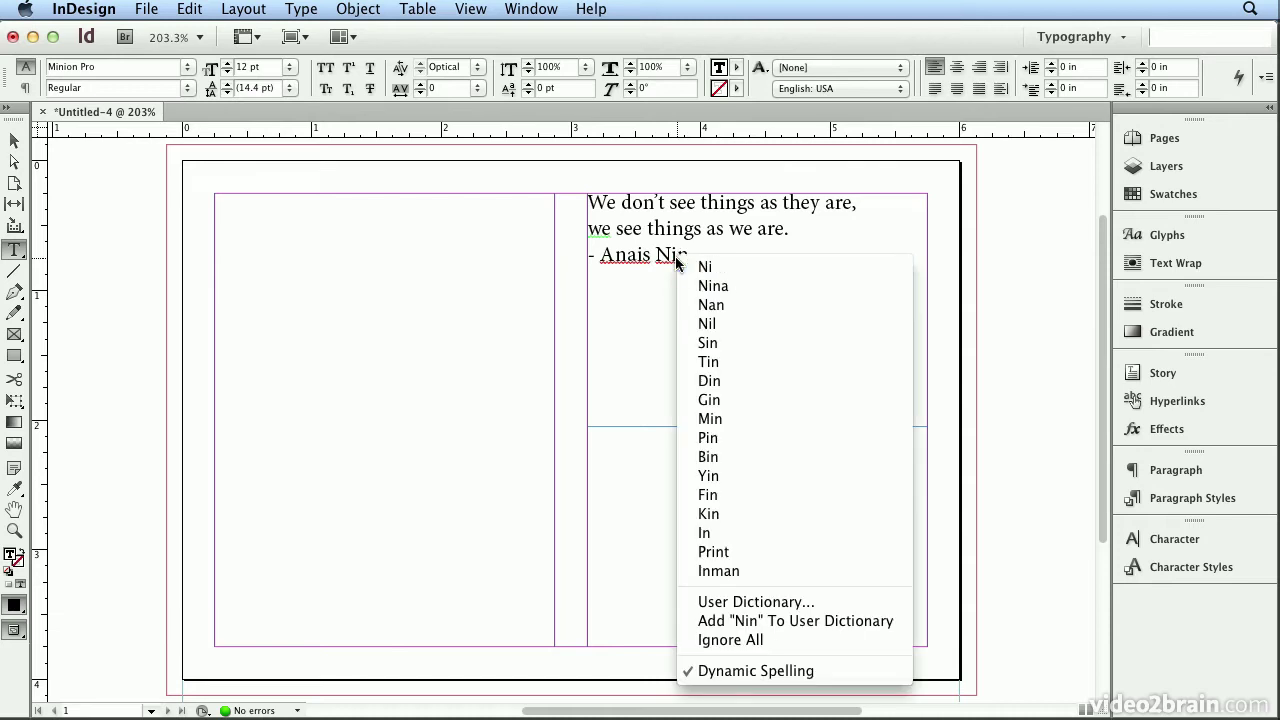
pyautogui.click(775, 624)
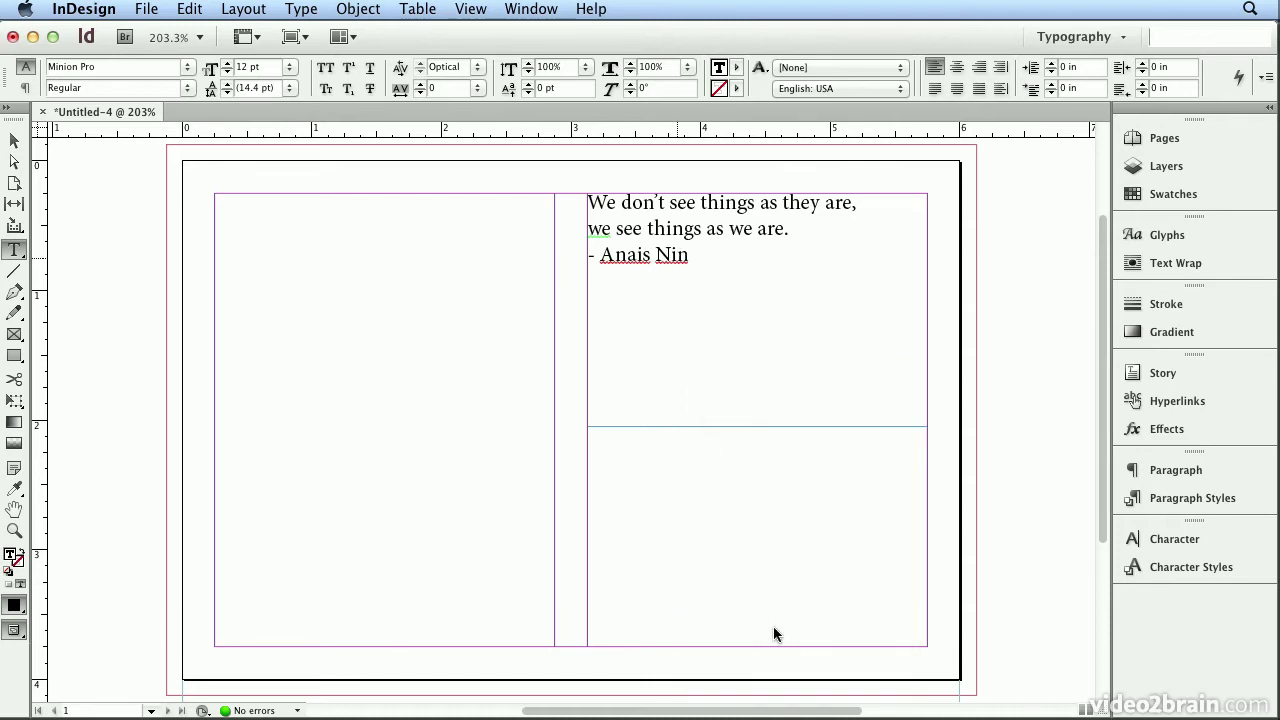
pyautogui.click(619, 255)
pyautogui.rightClick(615, 252)
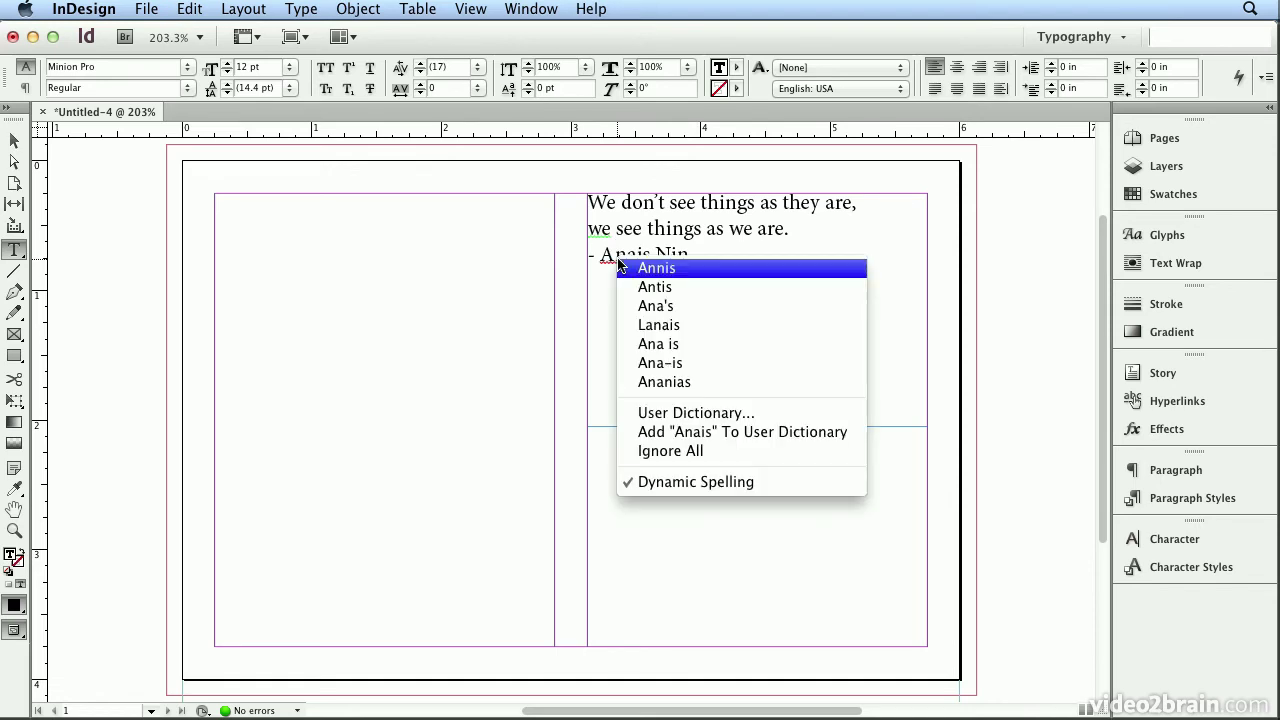
pyautogui.click(651, 437)
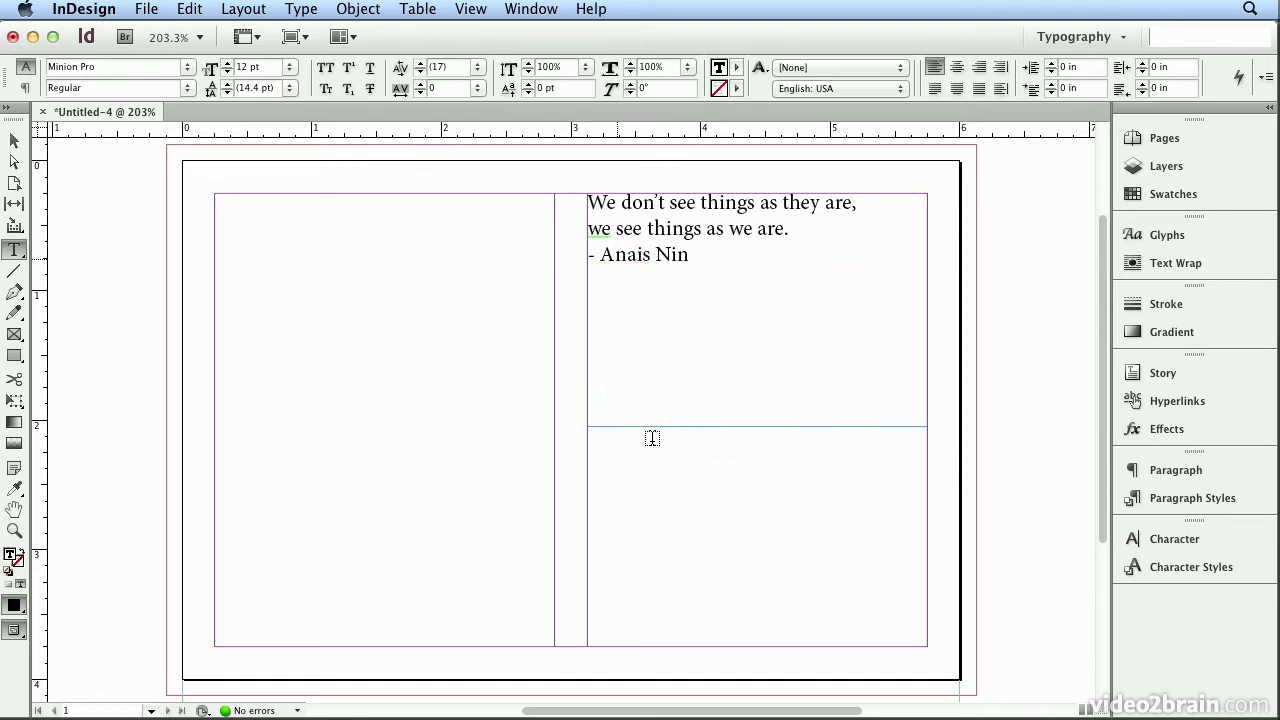
# Step: Use Edit > Select All to highlight the quote and its credit line
pyautogui.click(196, 8)
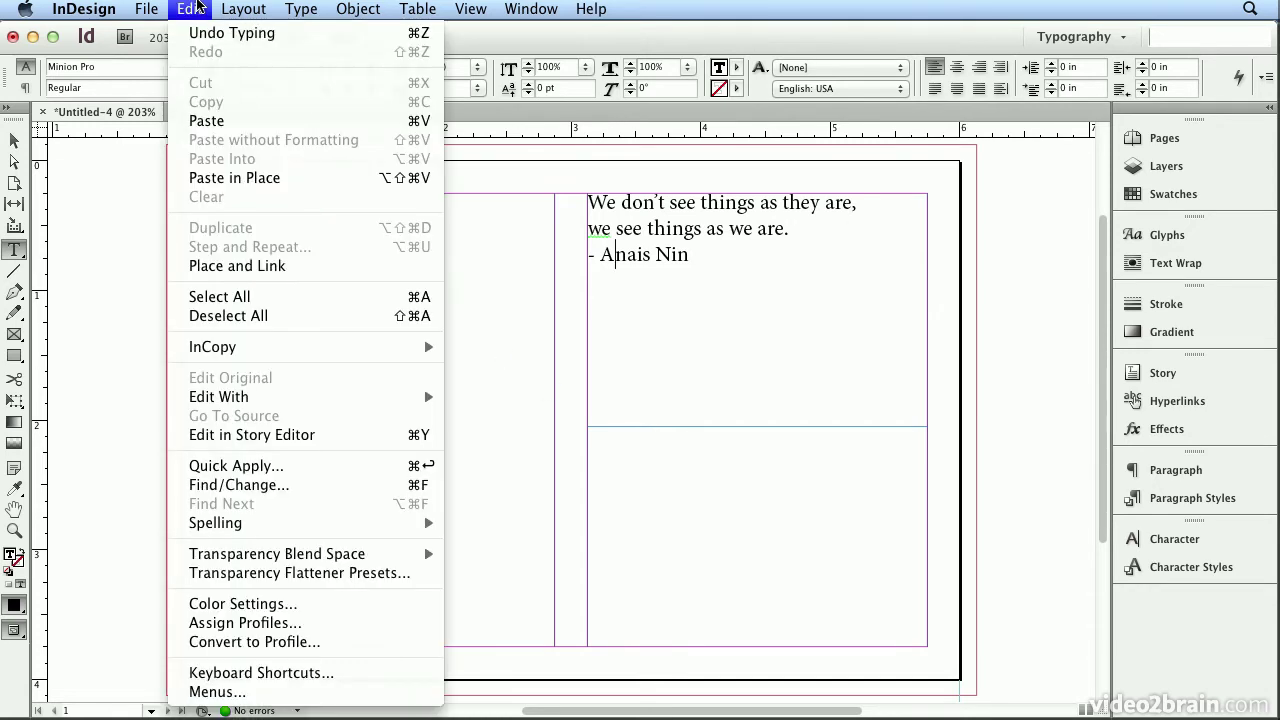
pyautogui.click(219, 296)
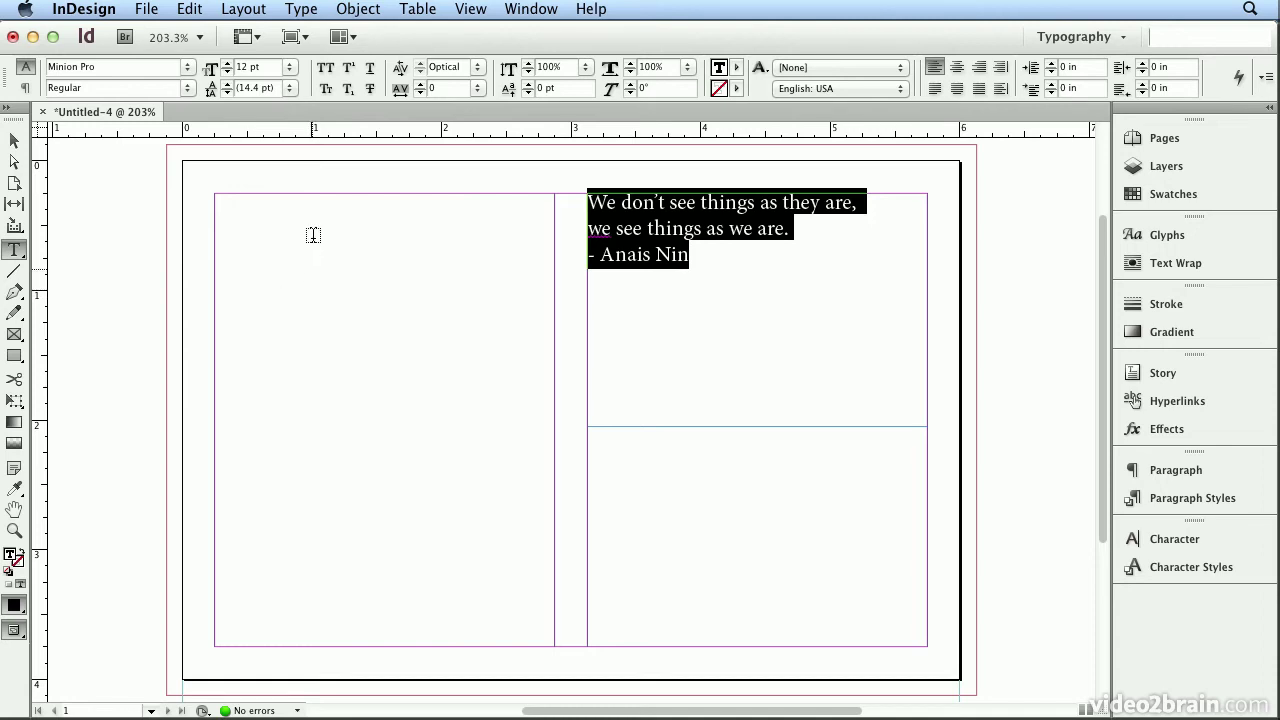
pyautogui.click(290, 10)
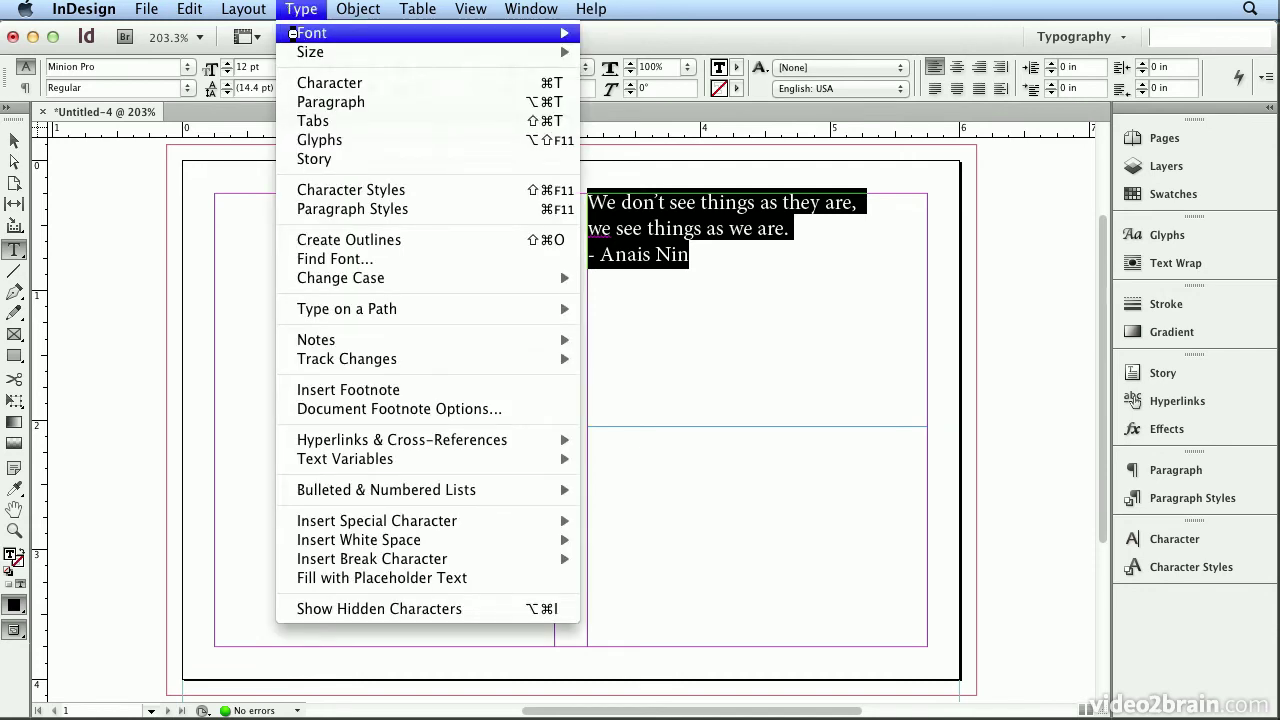
pyautogui.moveTo(297, 38)
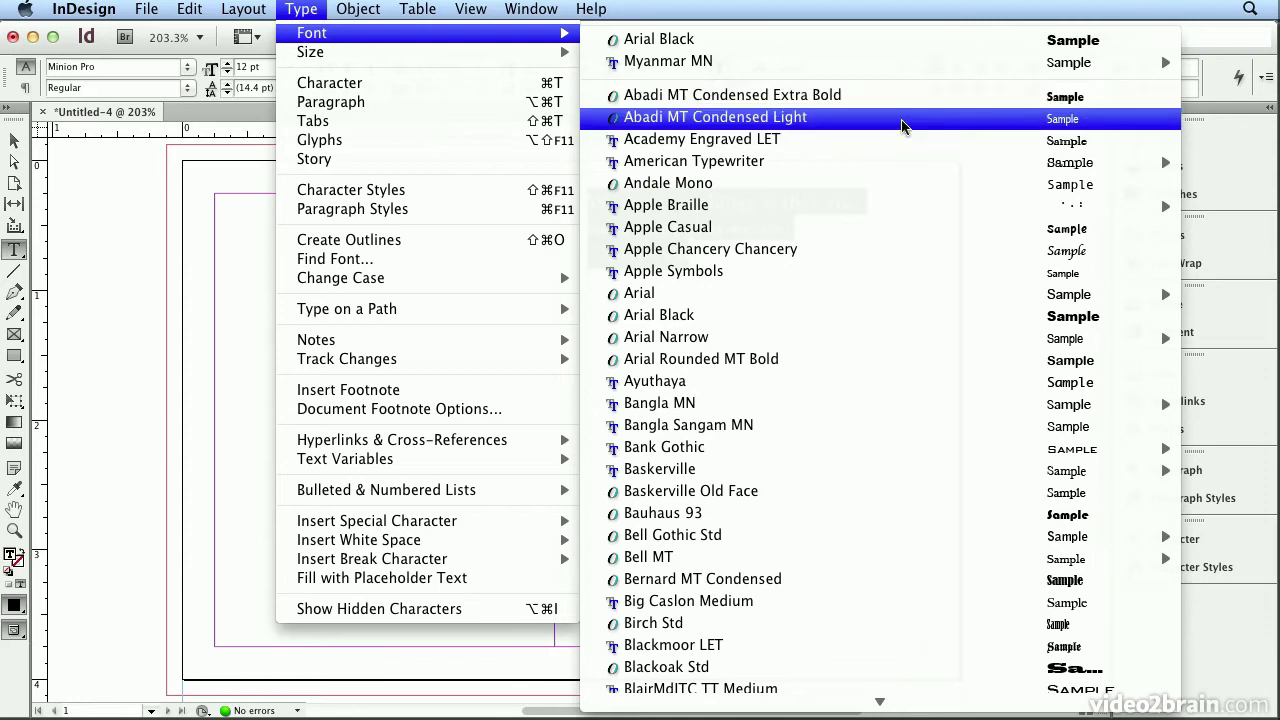
pyautogui.moveTo(1117, 164)
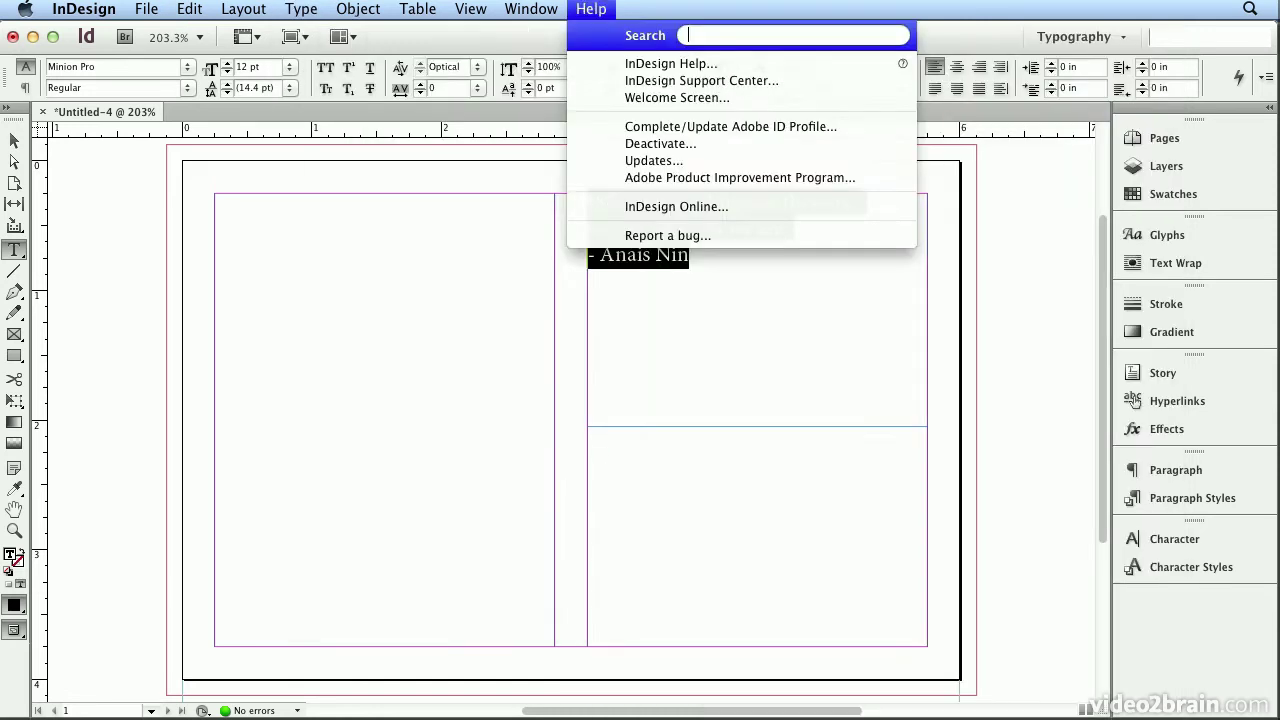
pyautogui.click(305, 9)
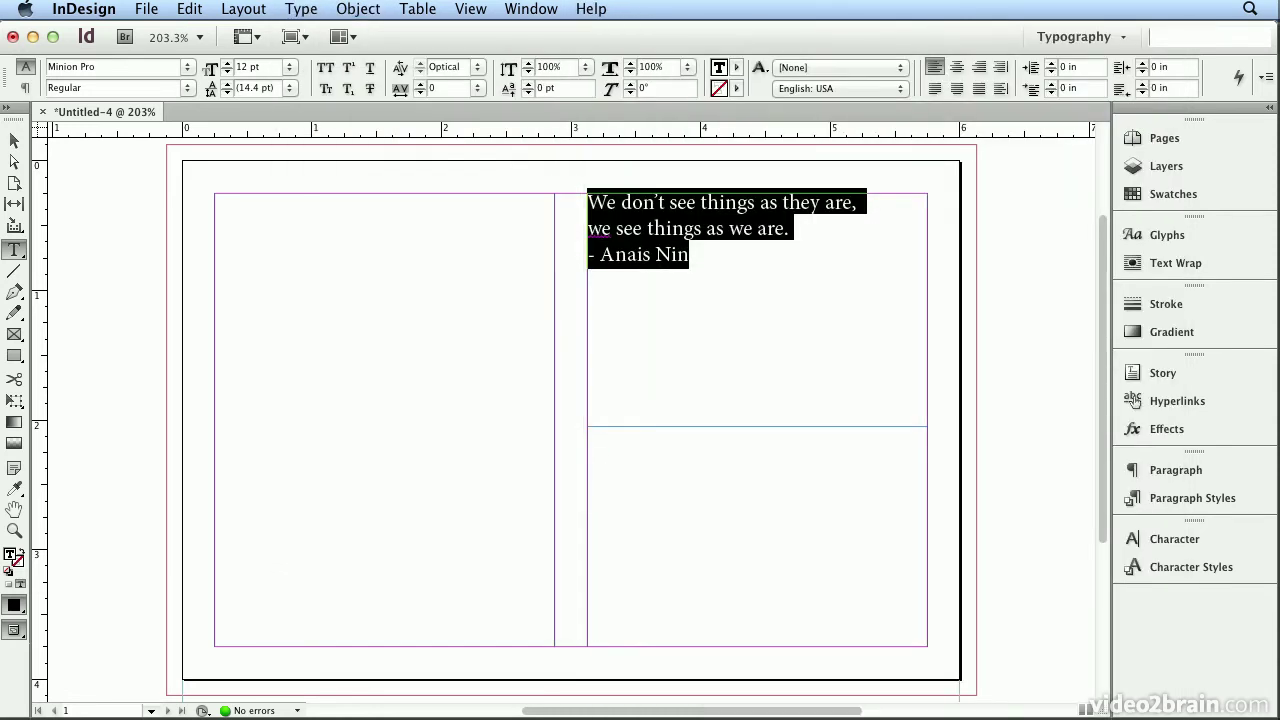
pyautogui.click(188, 70)
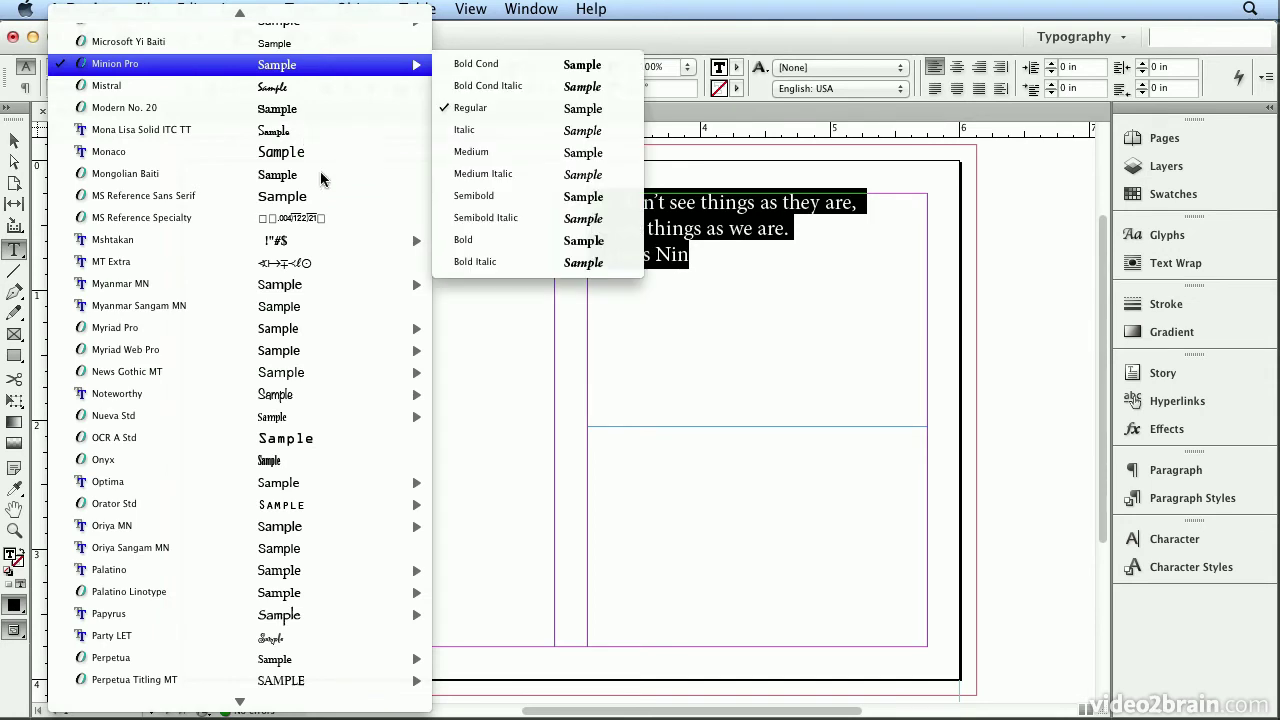
pyautogui.moveTo(358, 290)
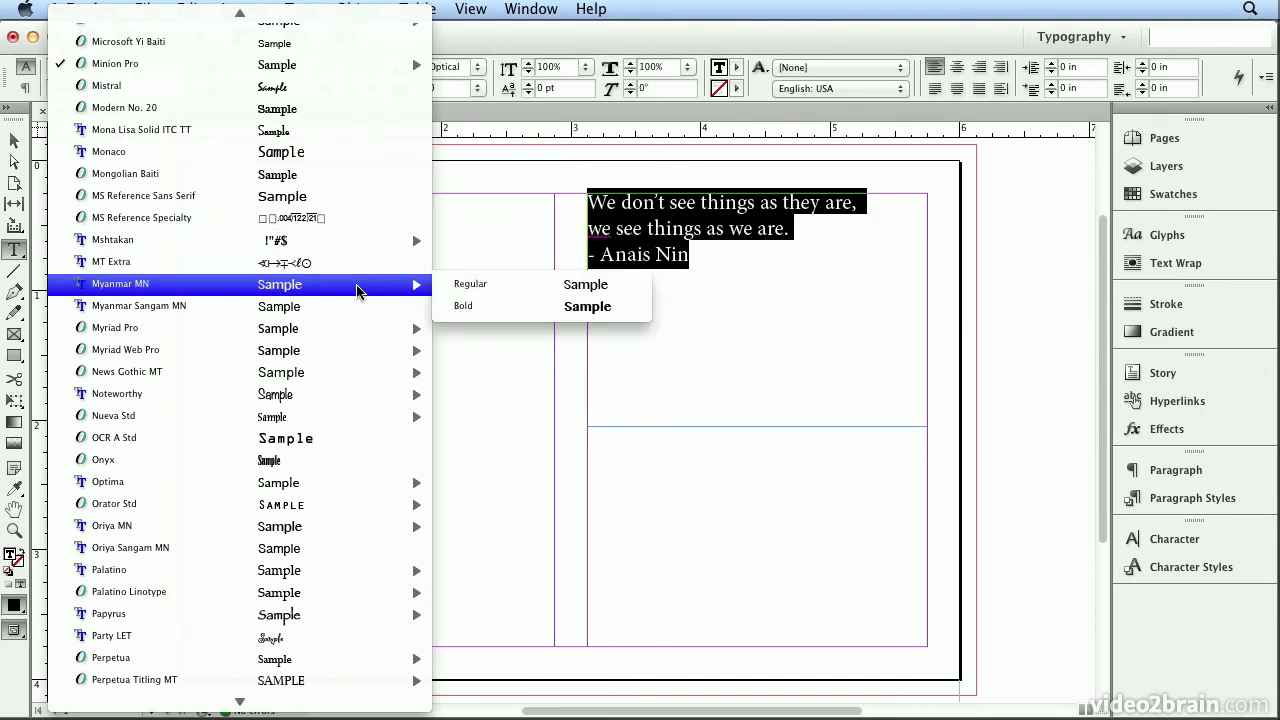
pyautogui.moveTo(361, 397)
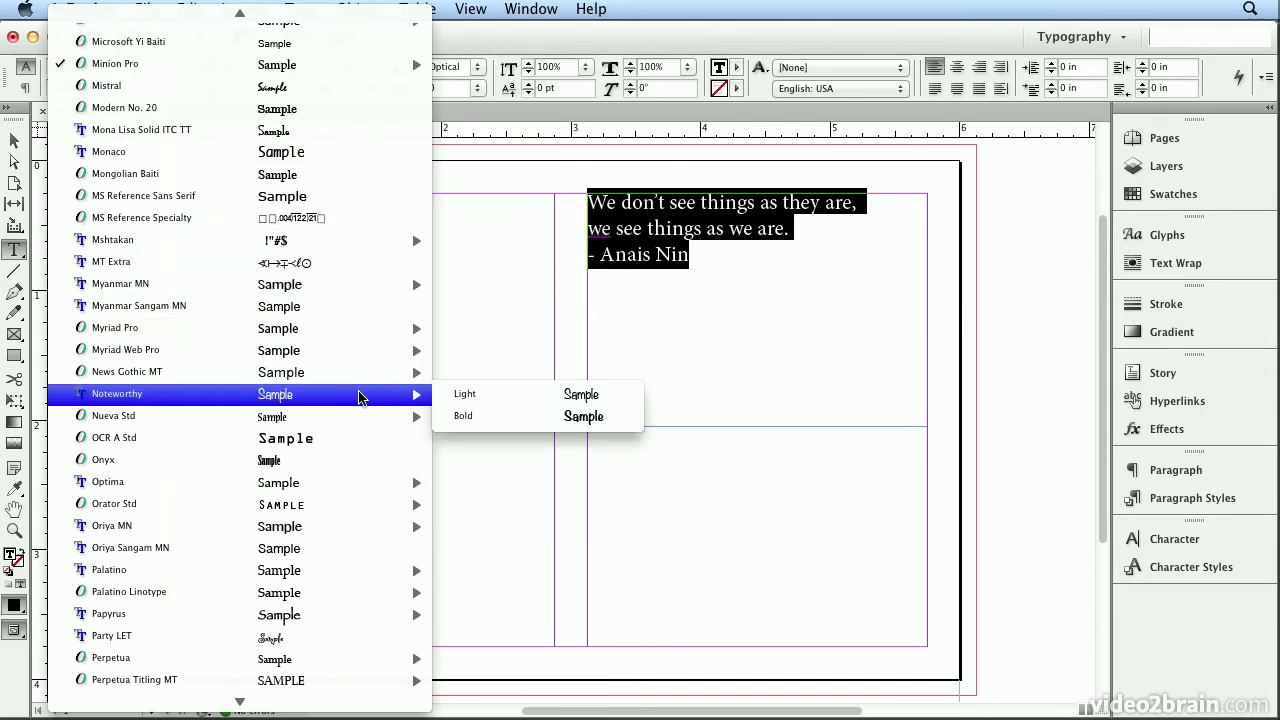
pyautogui.click(829, 125)
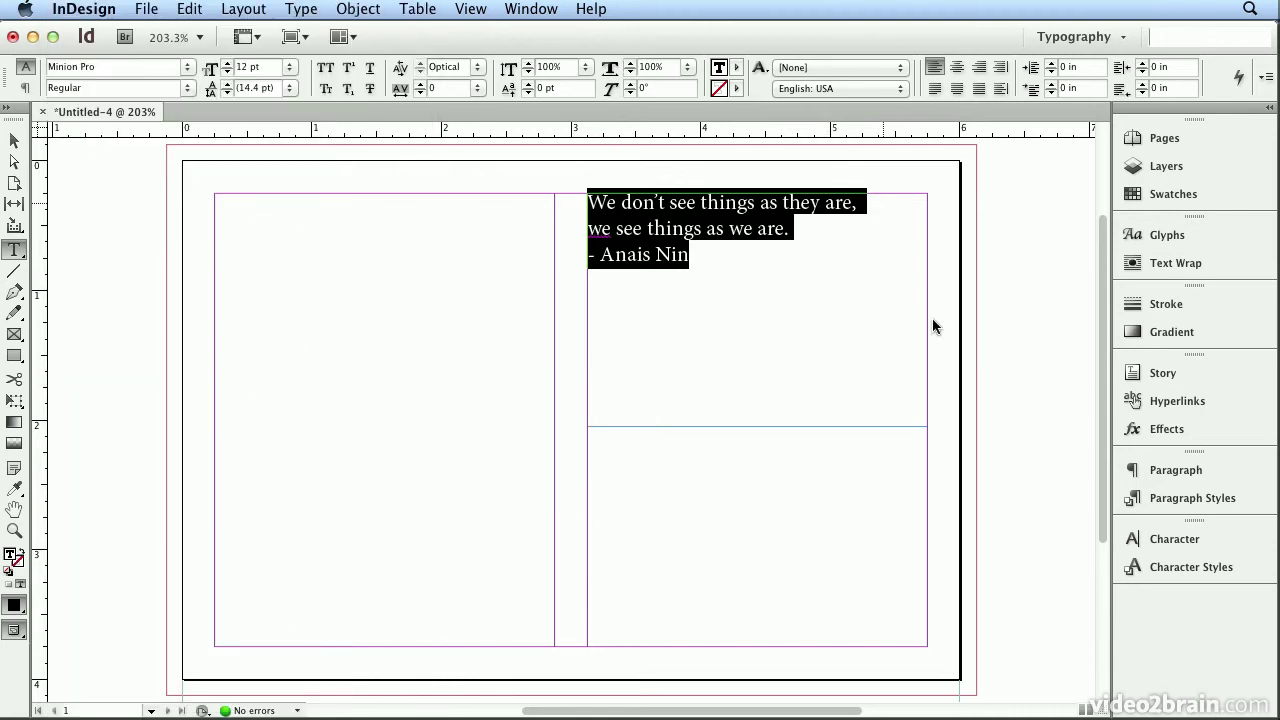
# Step: Open the Character panel, keep Minion Pro, then float the panel and close it
pyautogui.click(1205, 543)
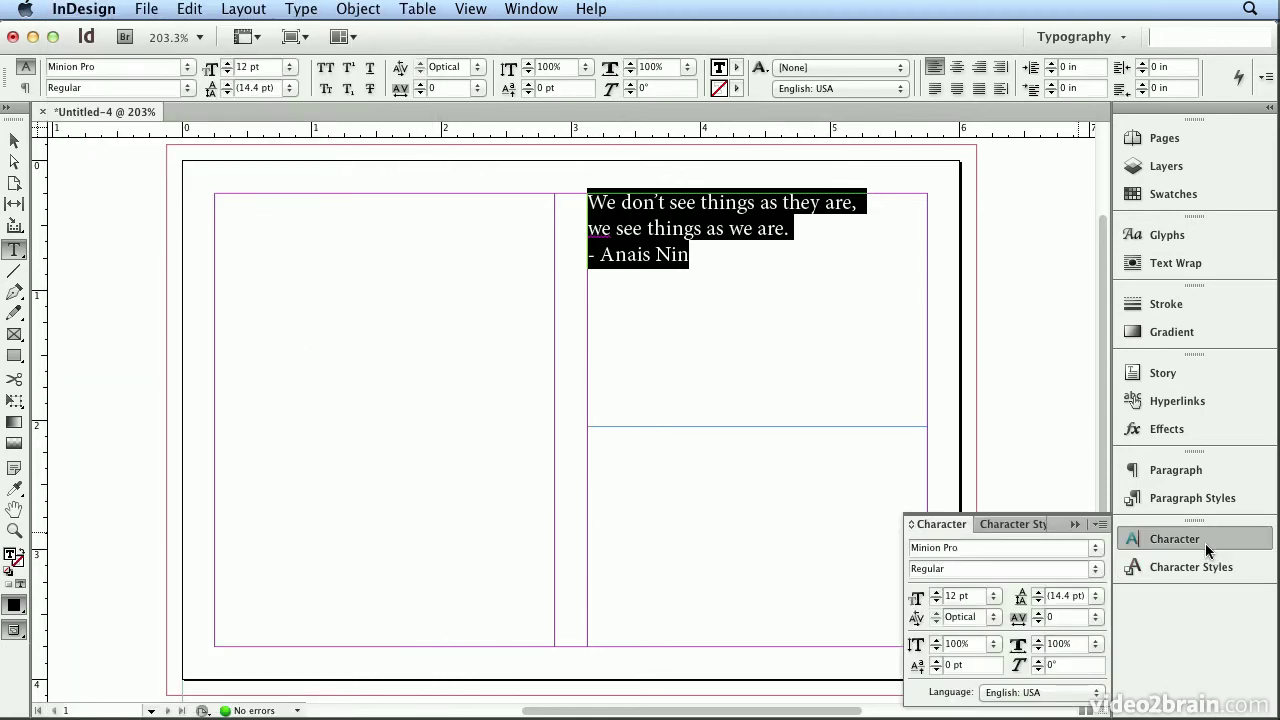
pyautogui.click(1097, 551)
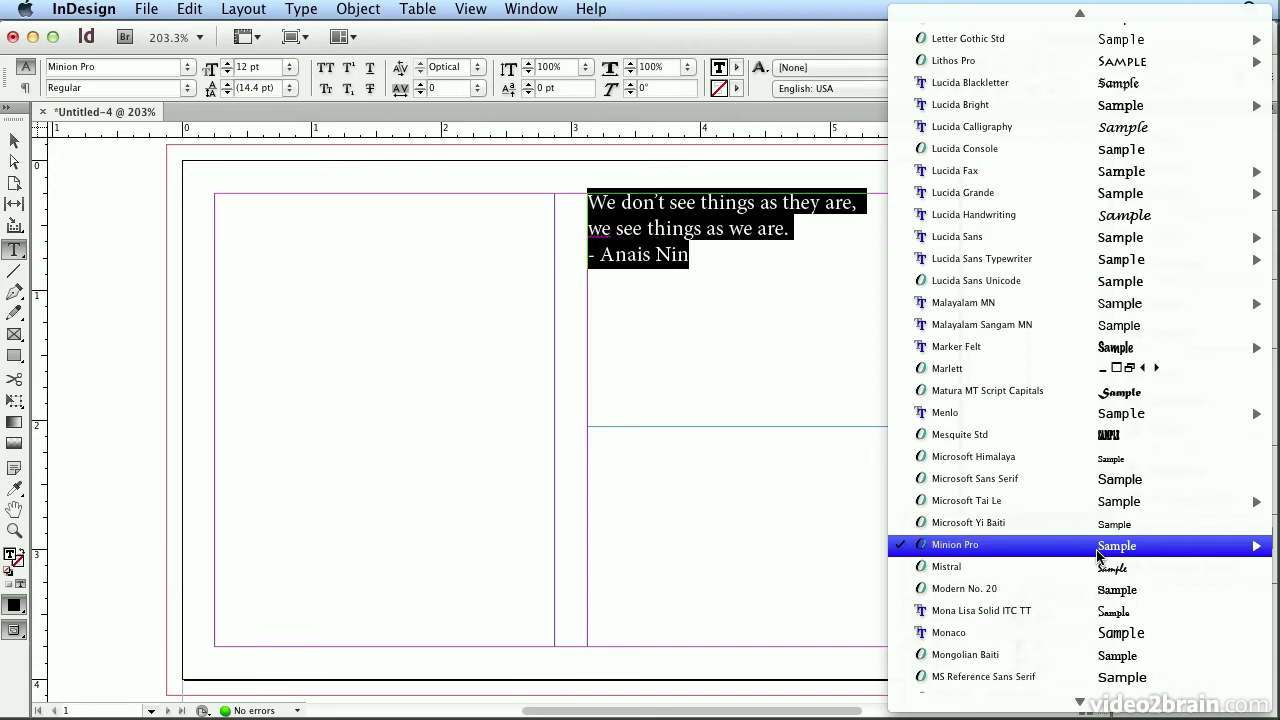
pyautogui.click(405, 543)
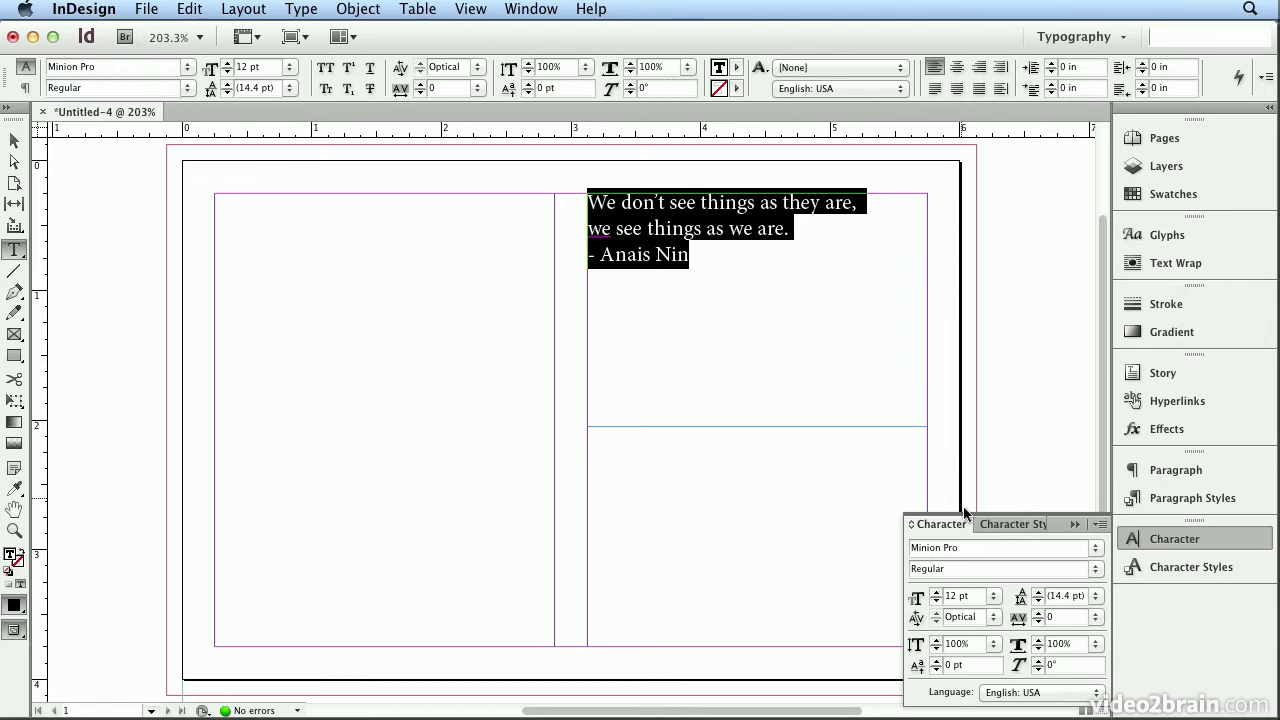
pyautogui.moveTo(958, 522); pyautogui.dragTo(771, 394)
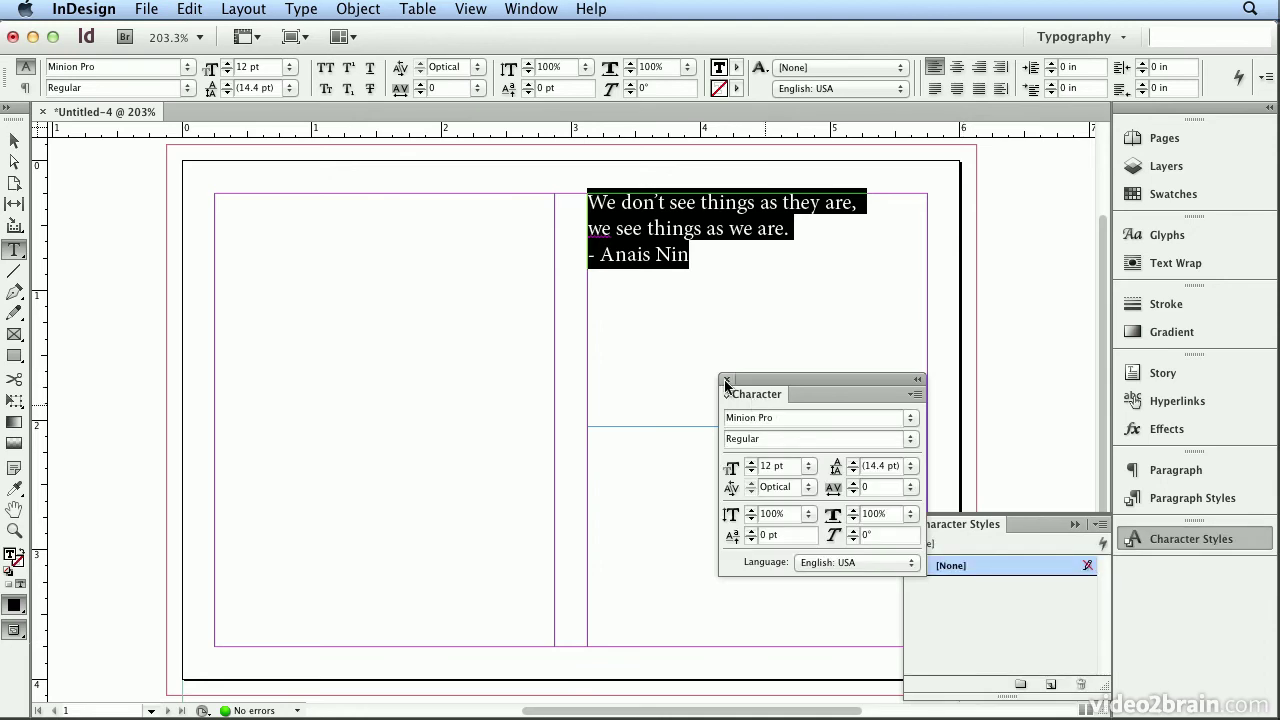
pyautogui.click(726, 381)
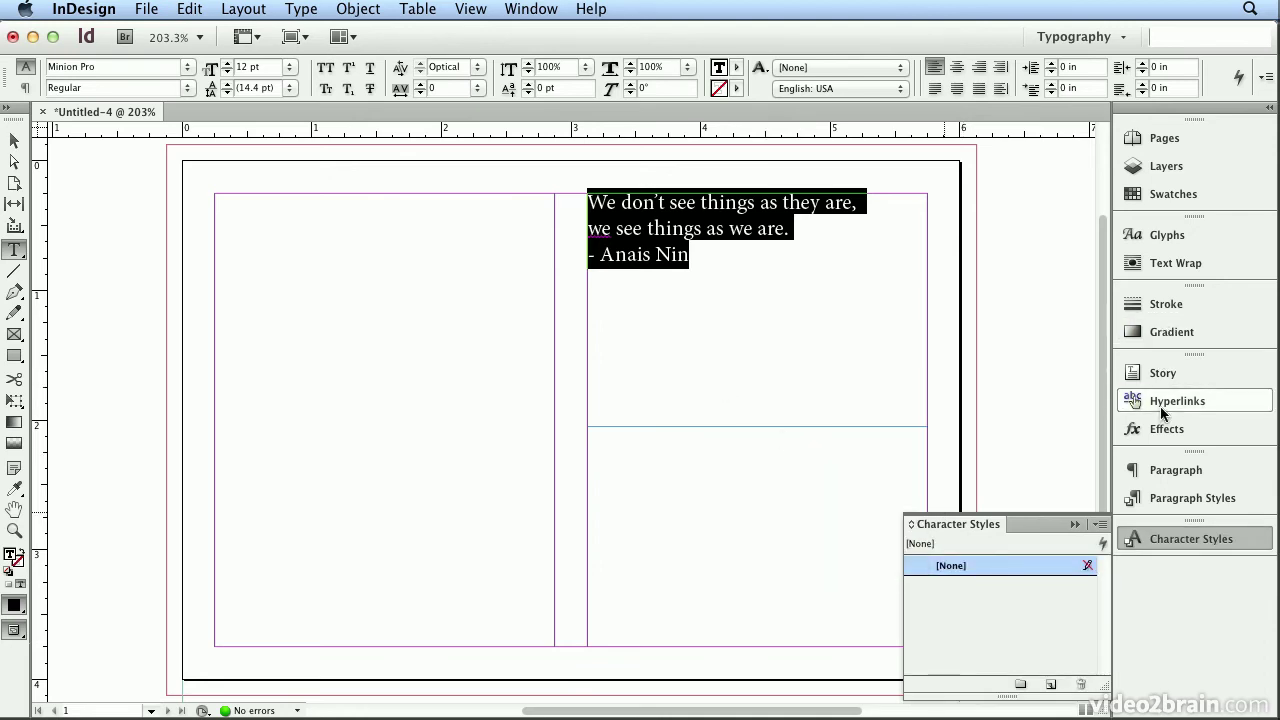
# Step: Step the quote through fonts in the Control panel's font field, ending on Lao Sangam MN
pyautogui.click(1185, 536)
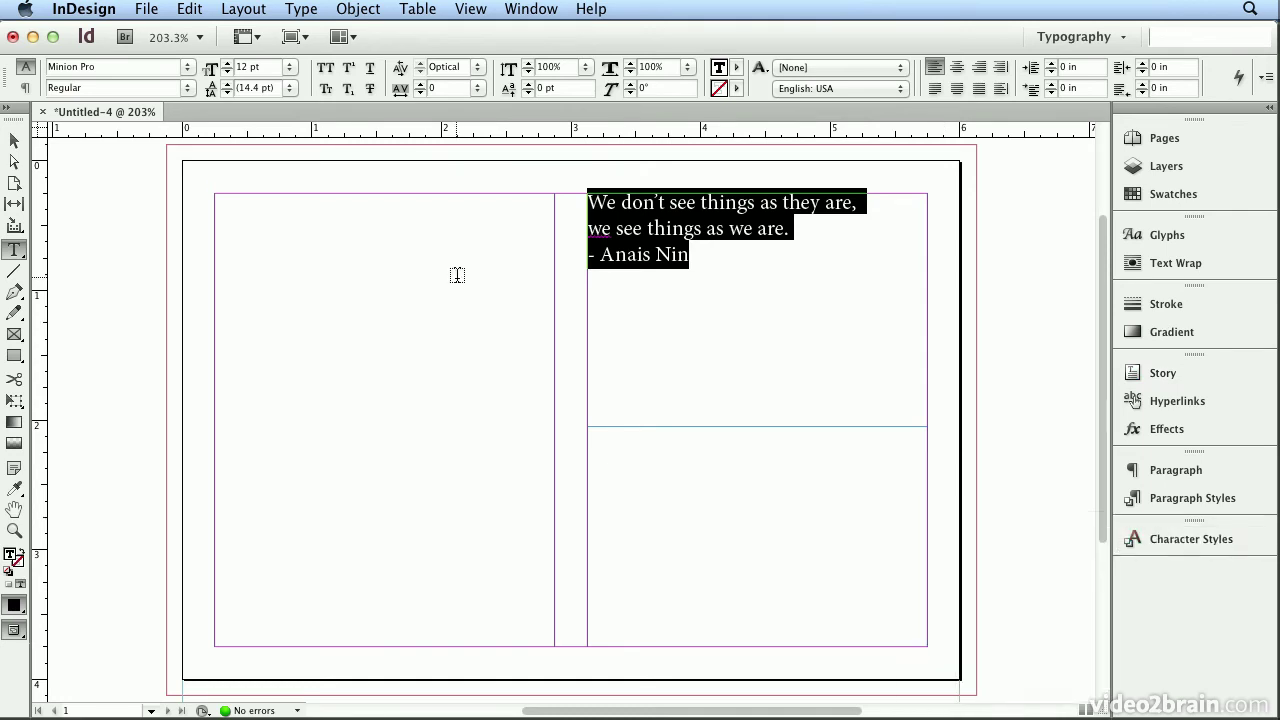
pyautogui.click(61, 67)
pyautogui.press('Up')
pyautogui.press('Up')
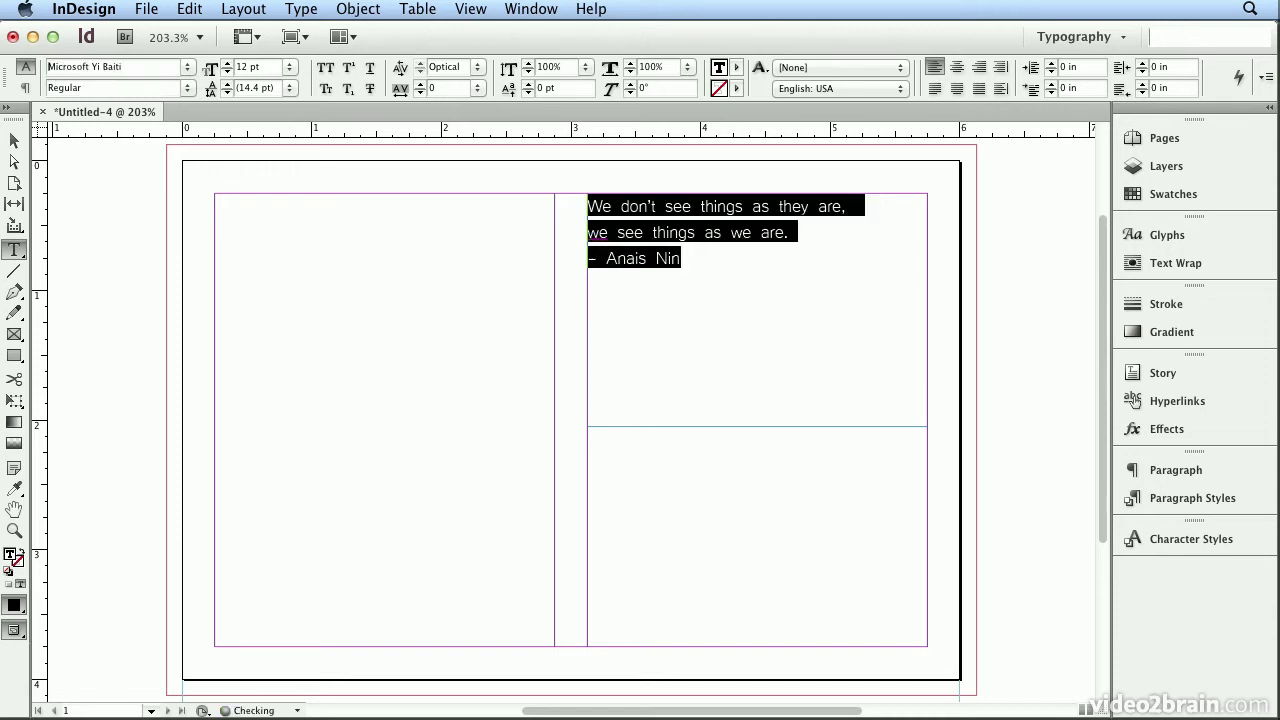
pyautogui.press('Up')
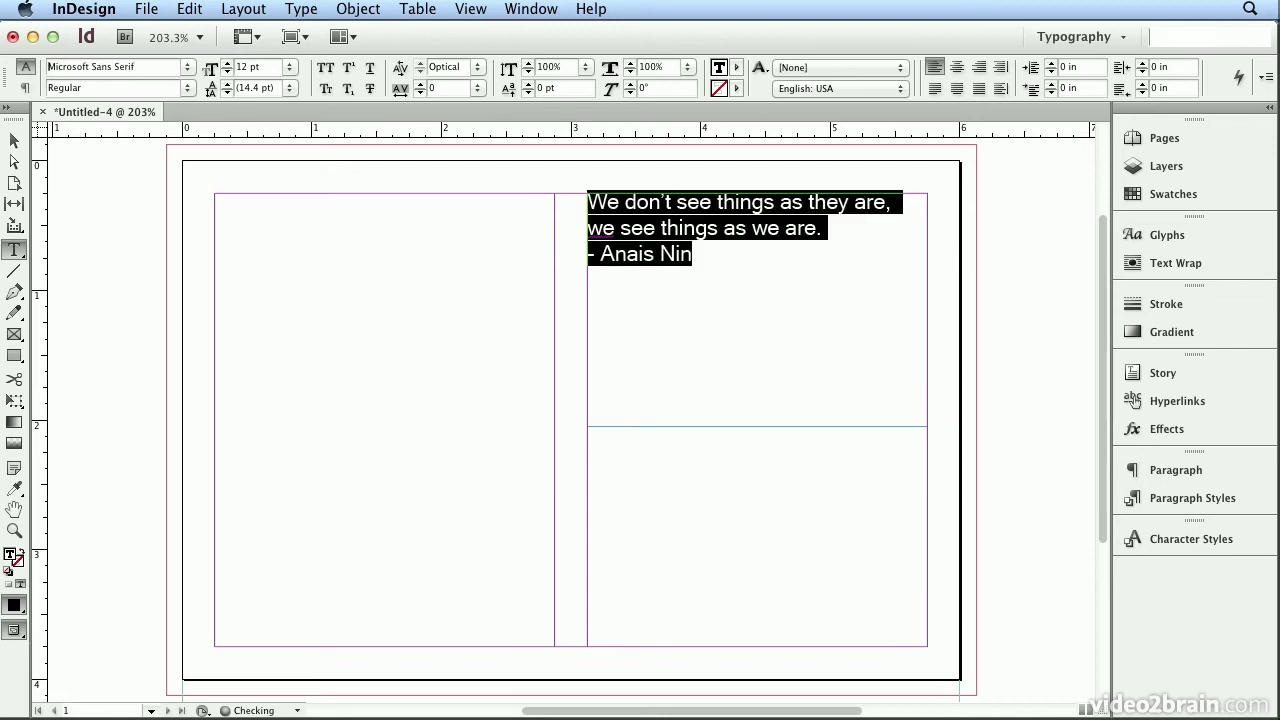
pyautogui.press('Up')
pyautogui.press('Up')
pyautogui.press('Up')
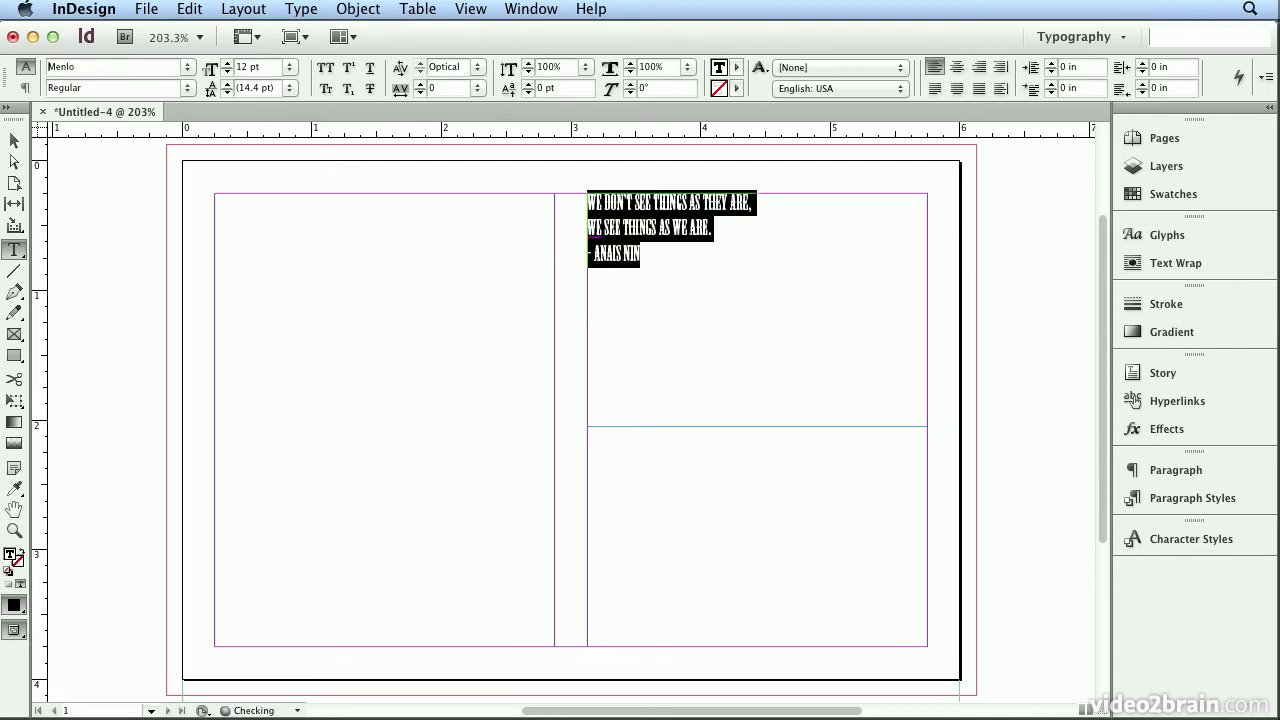
pyautogui.press('Up')
pyautogui.press('Up')
pyautogui.press('Up')
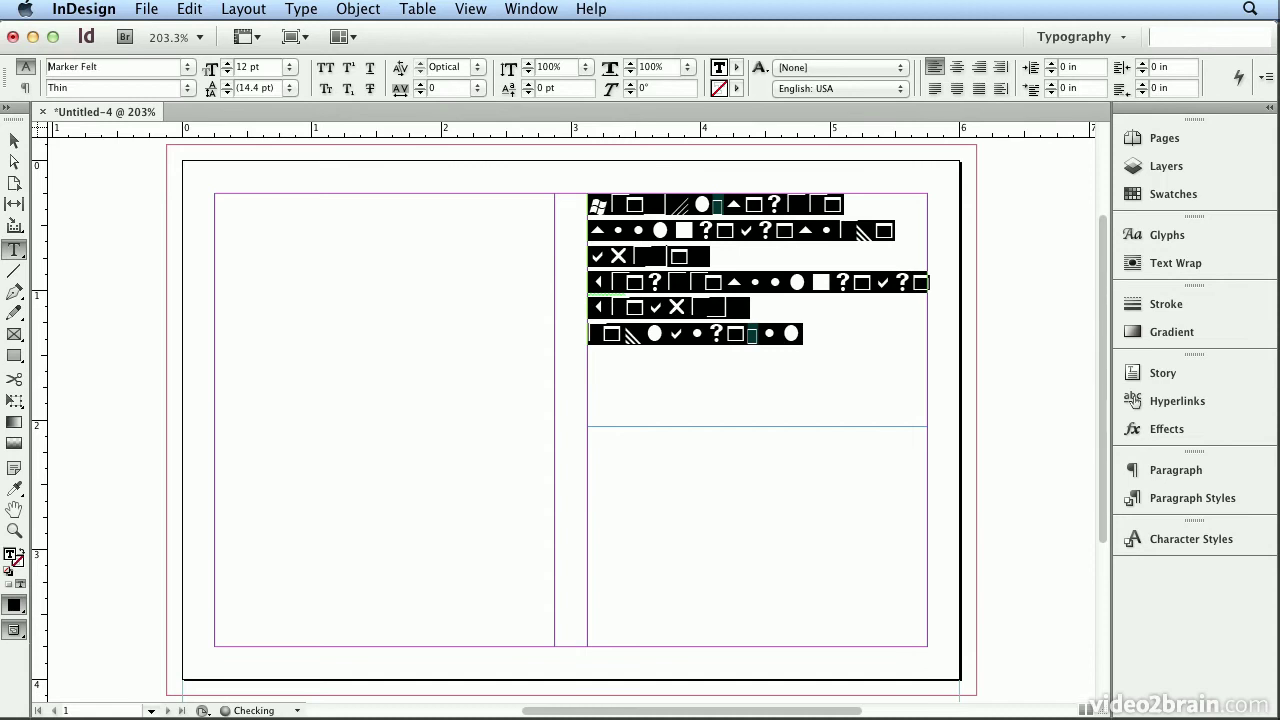
pyautogui.press('Up')
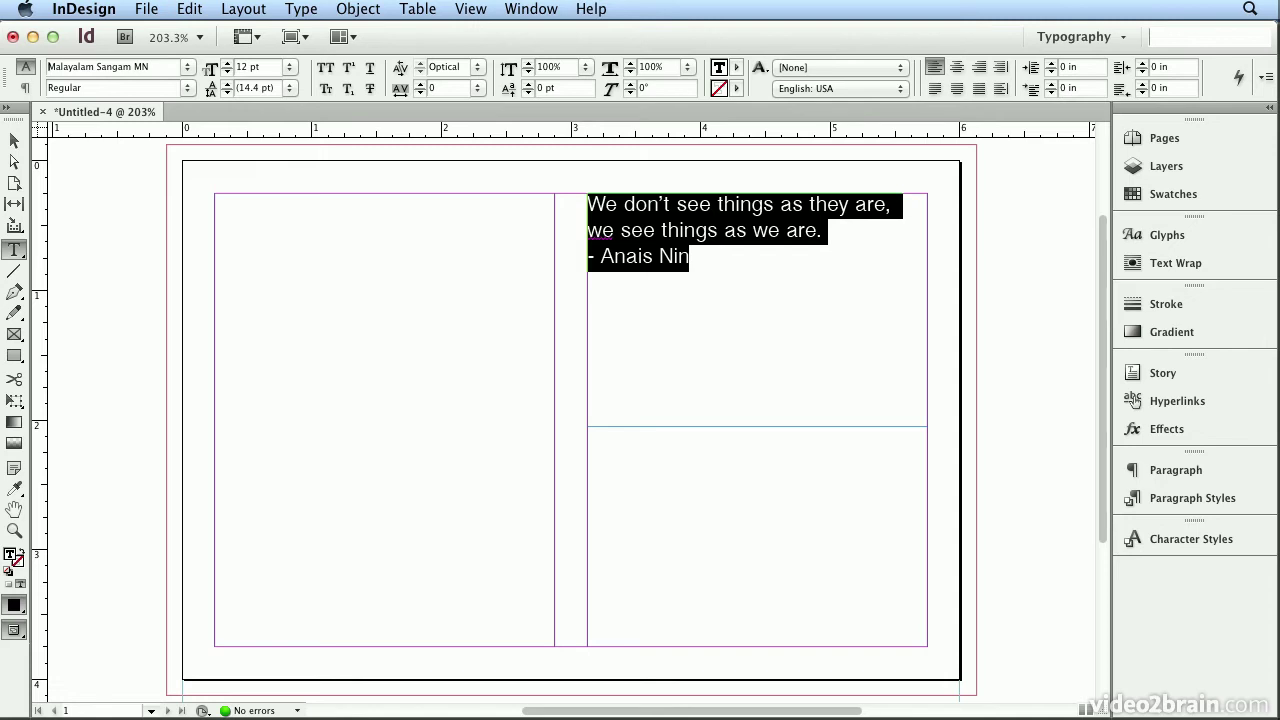
pyautogui.press('Up')
pyautogui.press('Up')
pyautogui.press('Up')
pyautogui.press('Up')
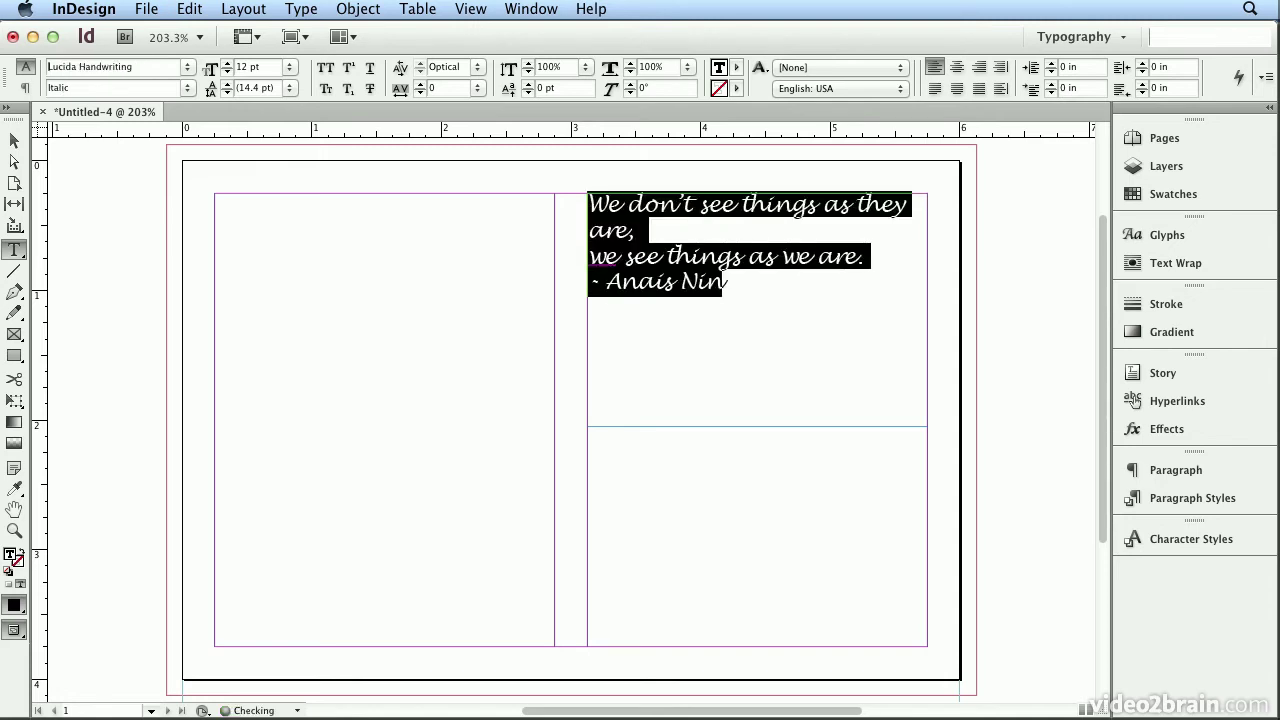
pyautogui.press('Up')
pyautogui.press('Up')
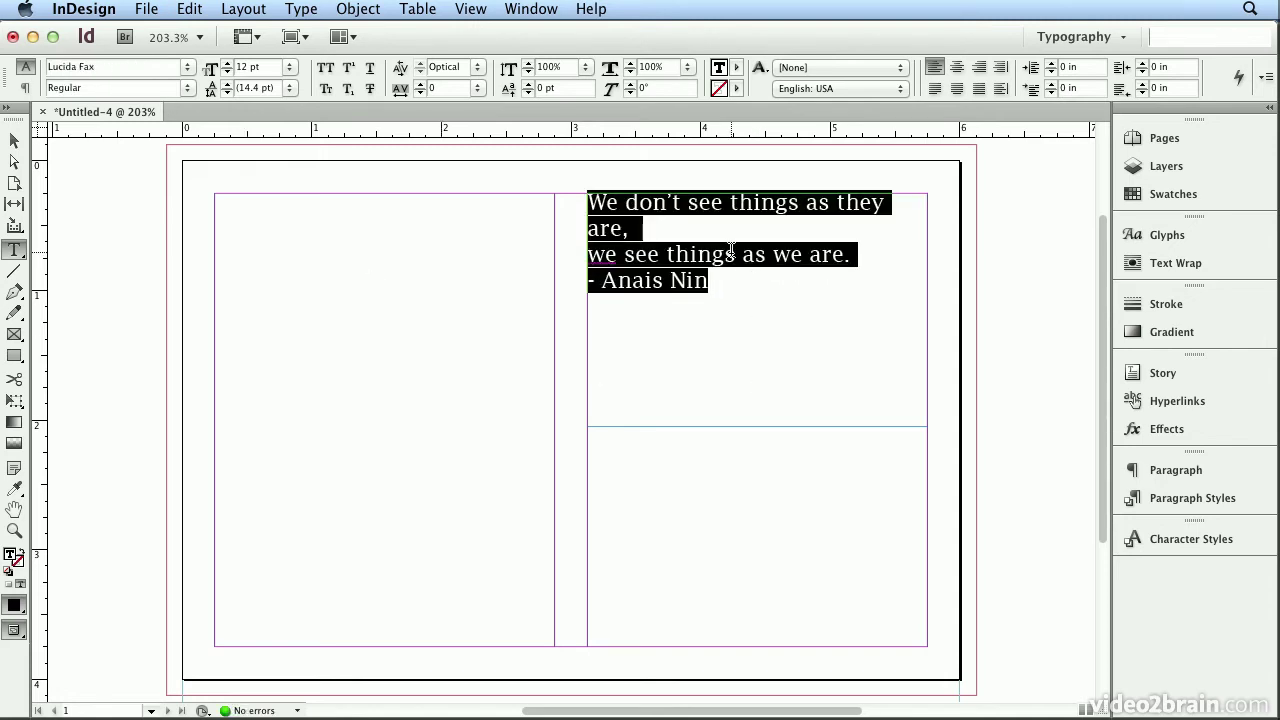
pyautogui.press('Up')
pyautogui.press('Up')
pyautogui.press('Up')
pyautogui.press('Up')
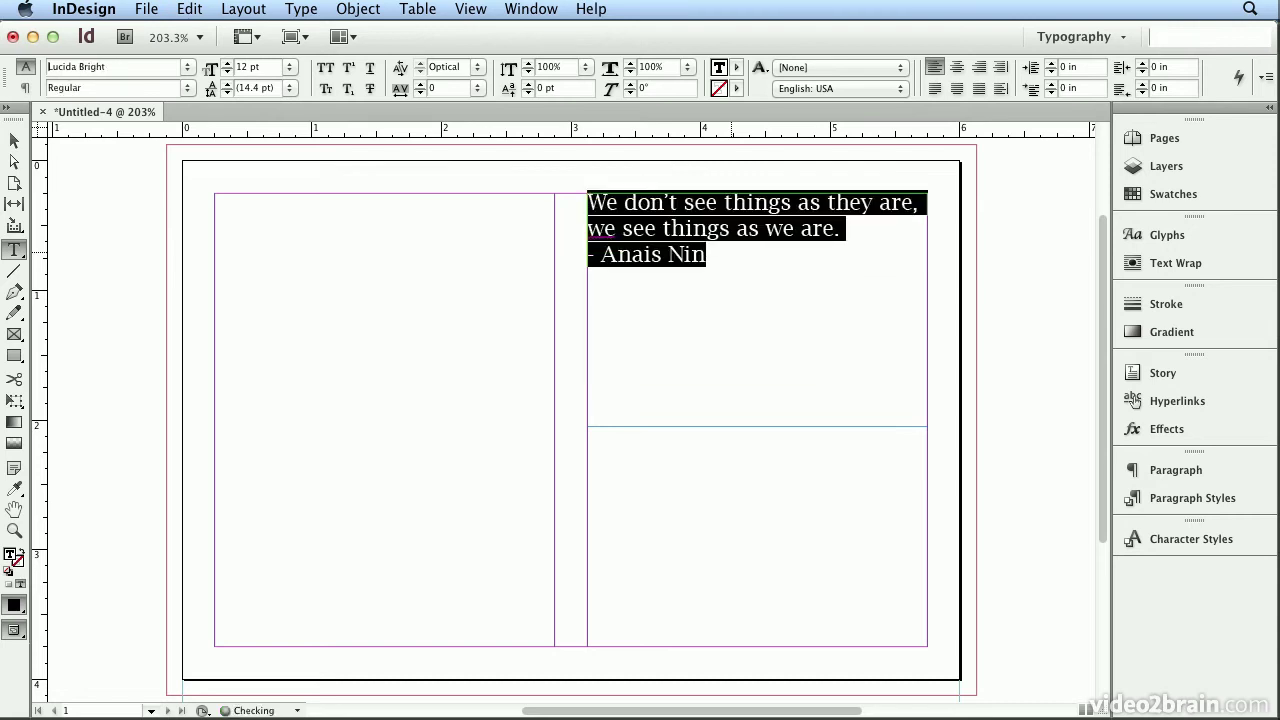
pyautogui.press('Up')
pyautogui.press('Up')
pyautogui.press('Up')
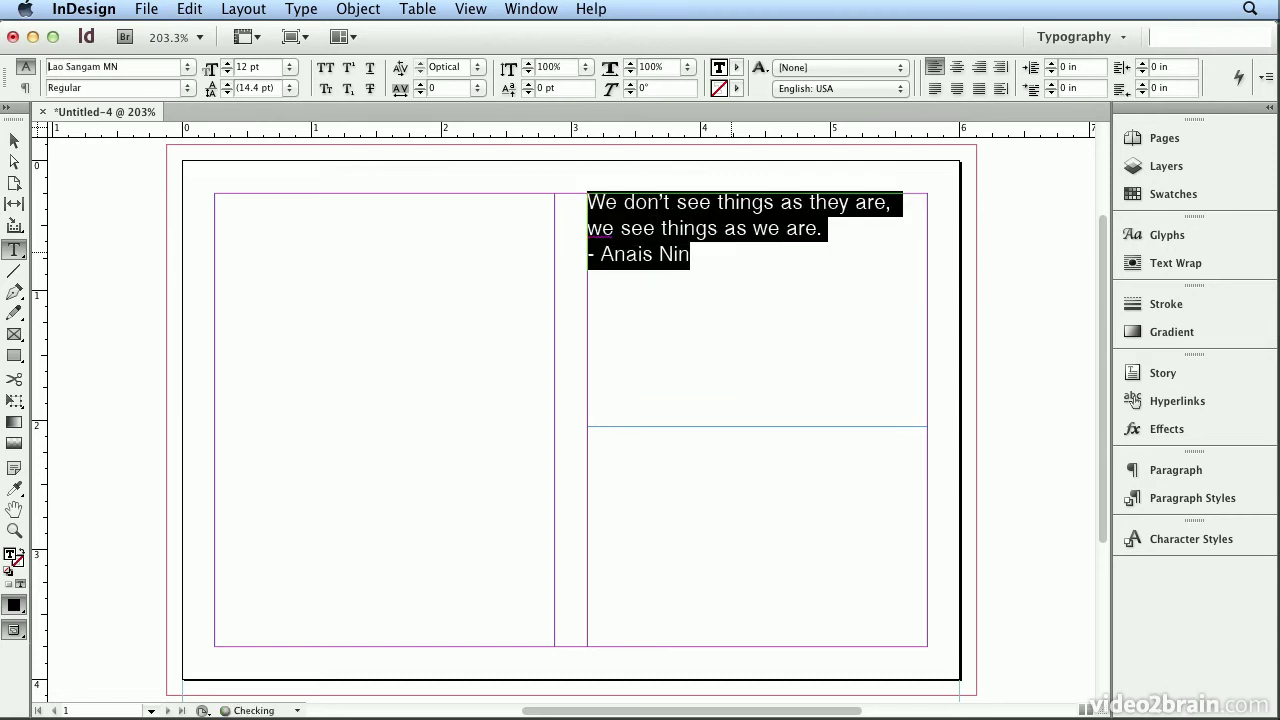
# Step: Change the quote's font from Lao Sangam MN to Prestige Elite Std, confirming Bold is its only style
pyautogui.click(187, 70)
pyautogui.moveTo(239, 701)
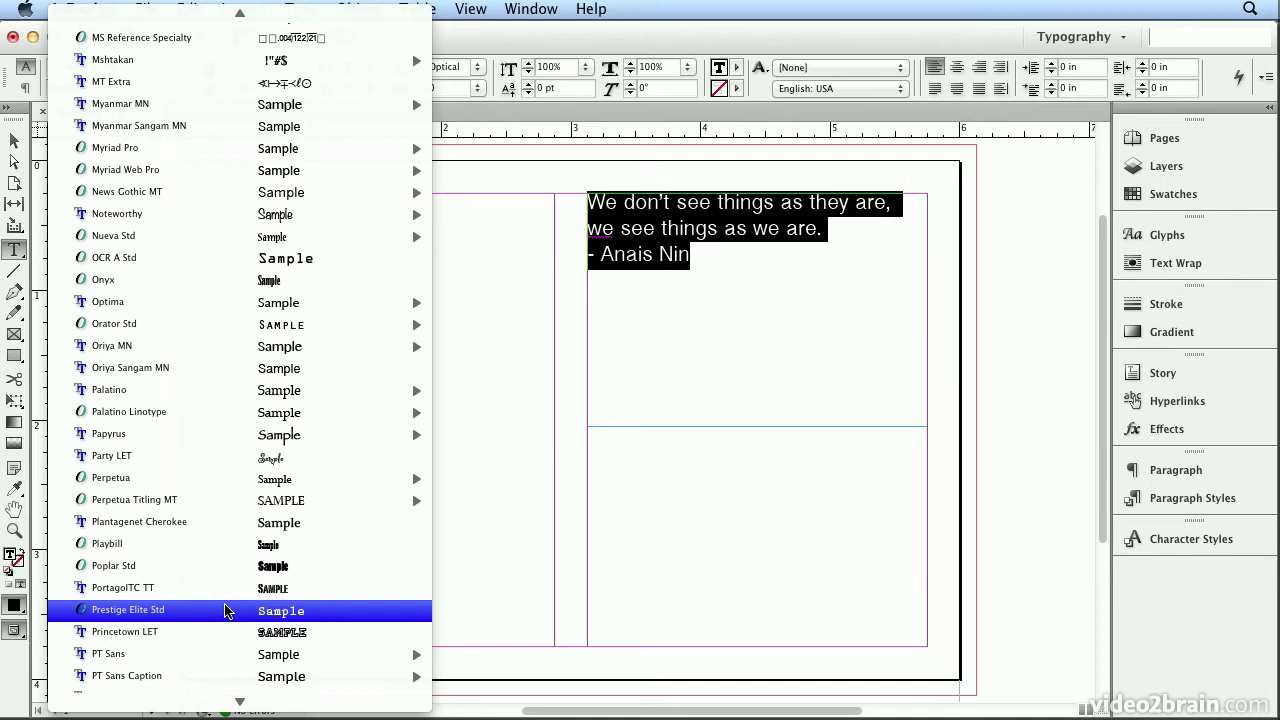
pyautogui.click(228, 610)
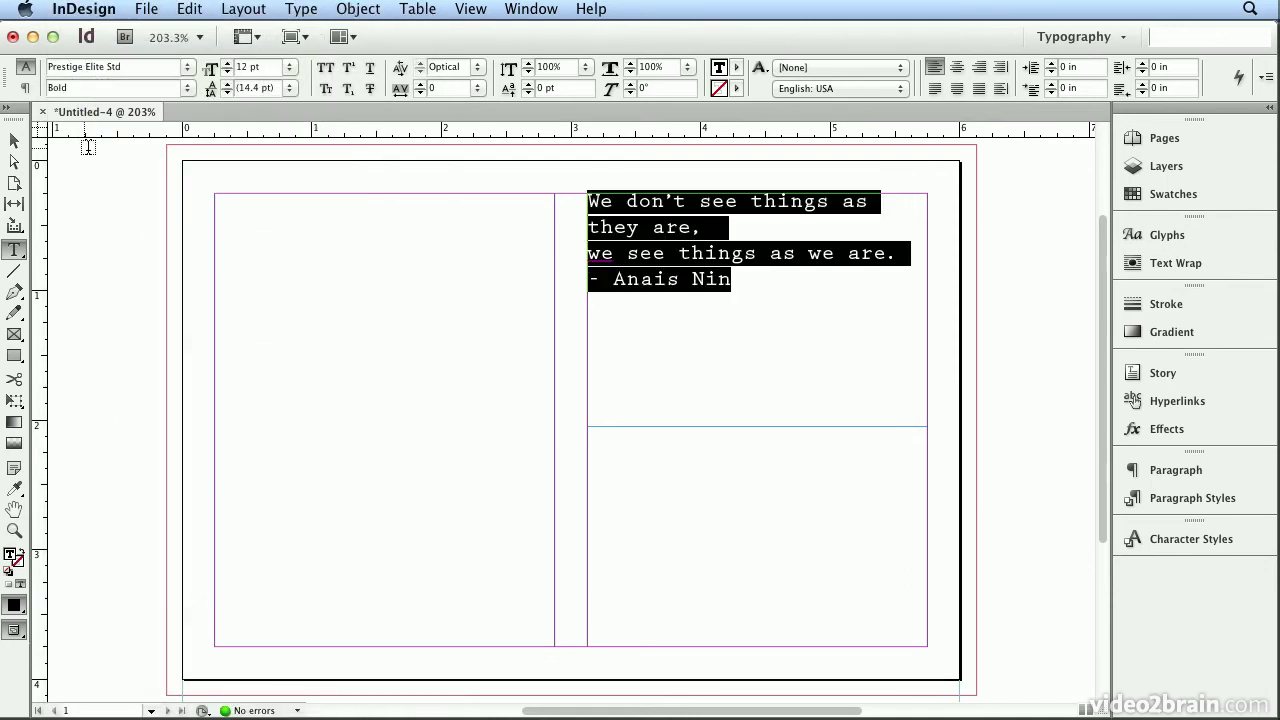
pyautogui.click(188, 70)
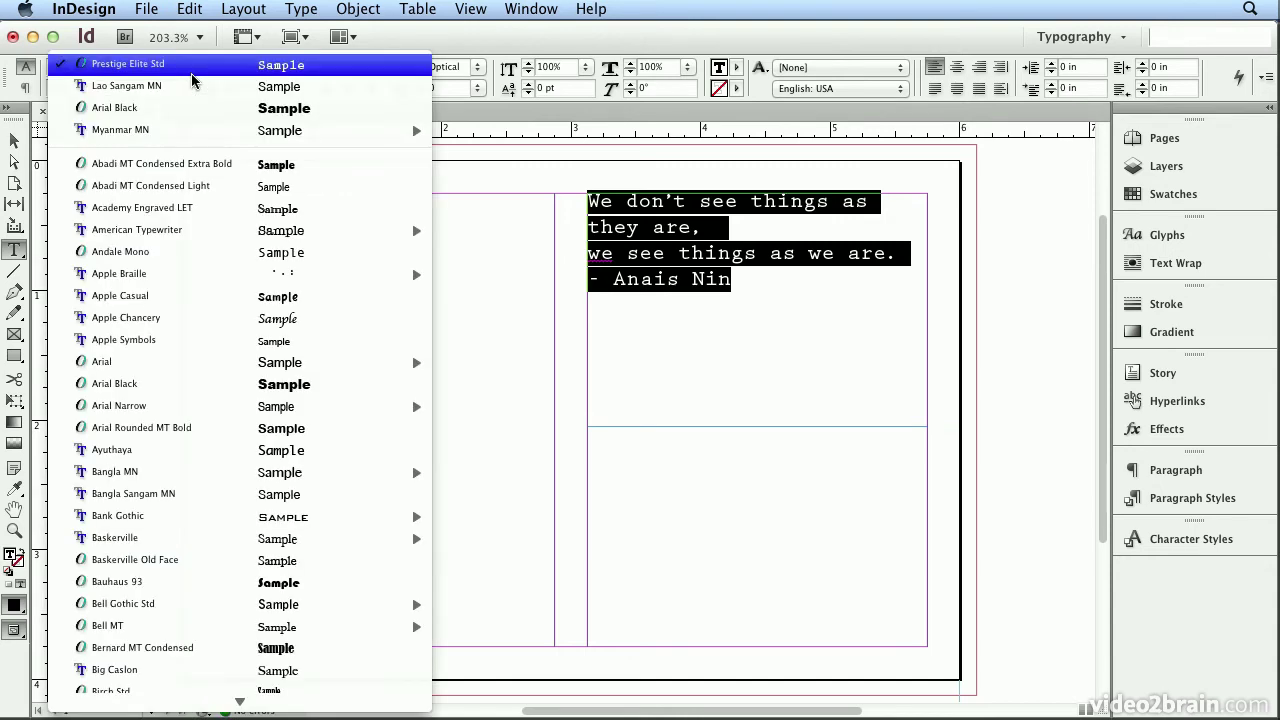
pyautogui.click(193, 70)
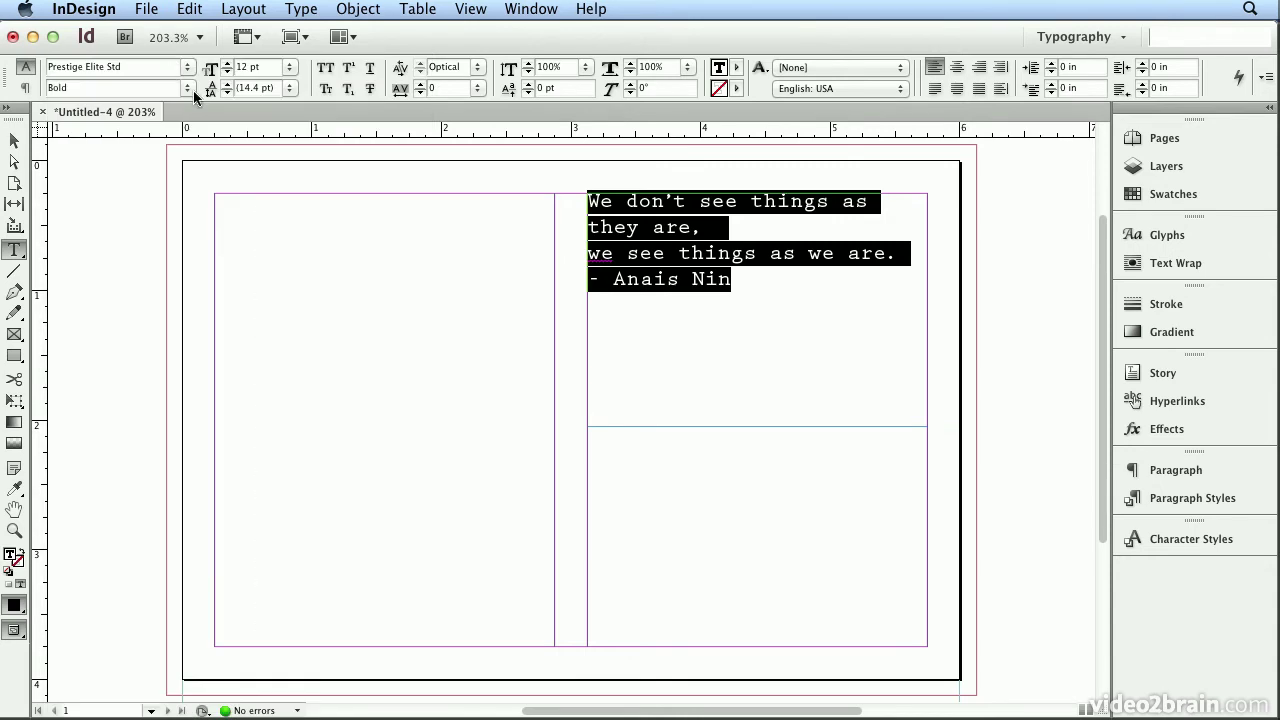
pyautogui.click(187, 88)
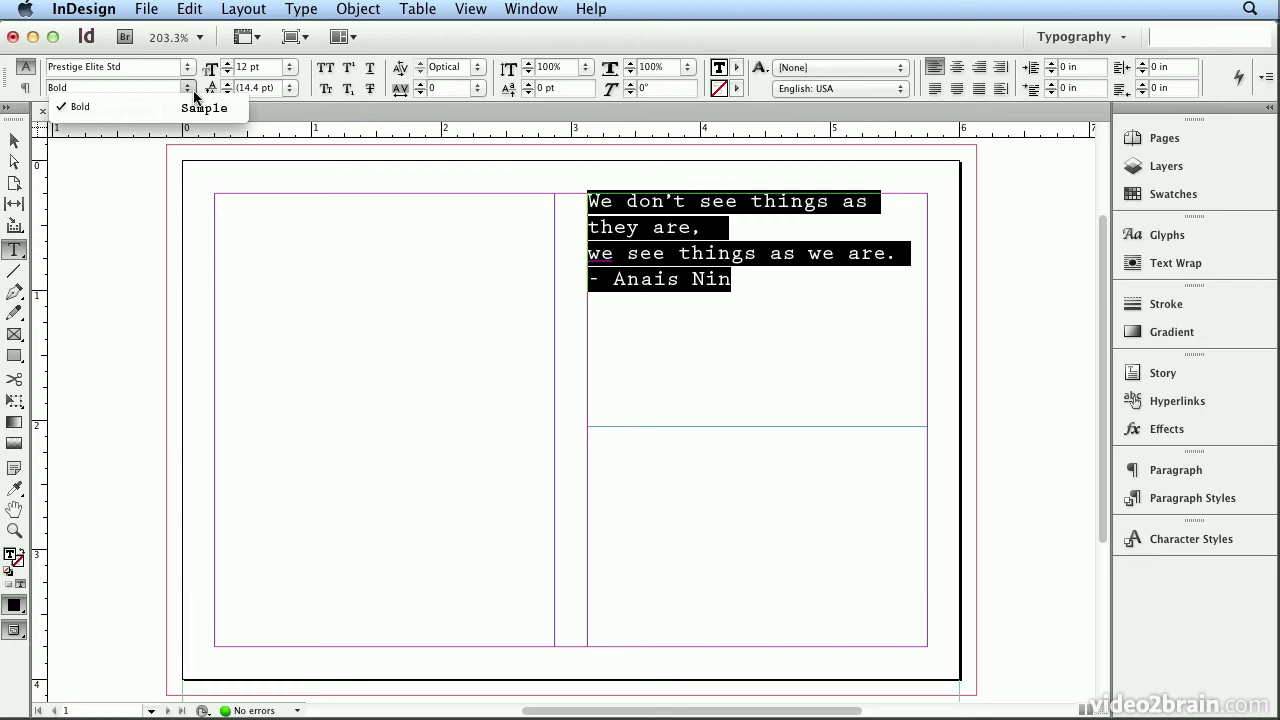
pyautogui.click(187, 87)
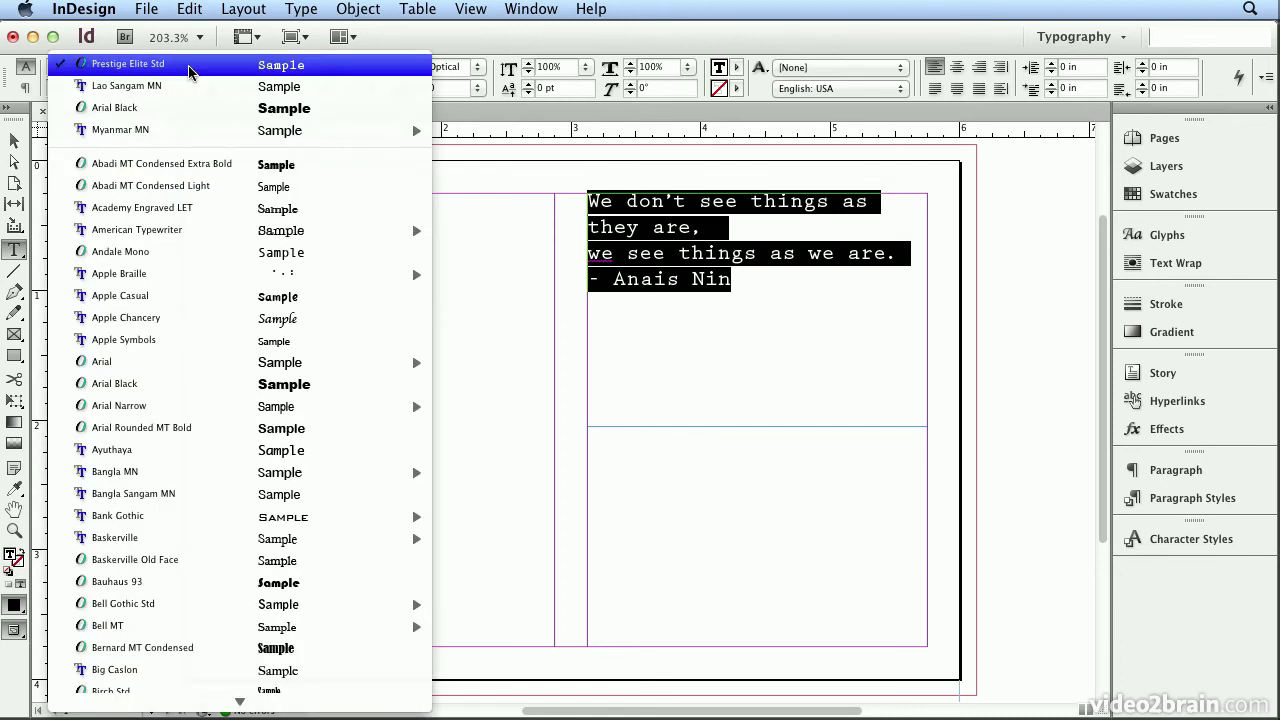
pyautogui.scroll(-2, 200, 130)
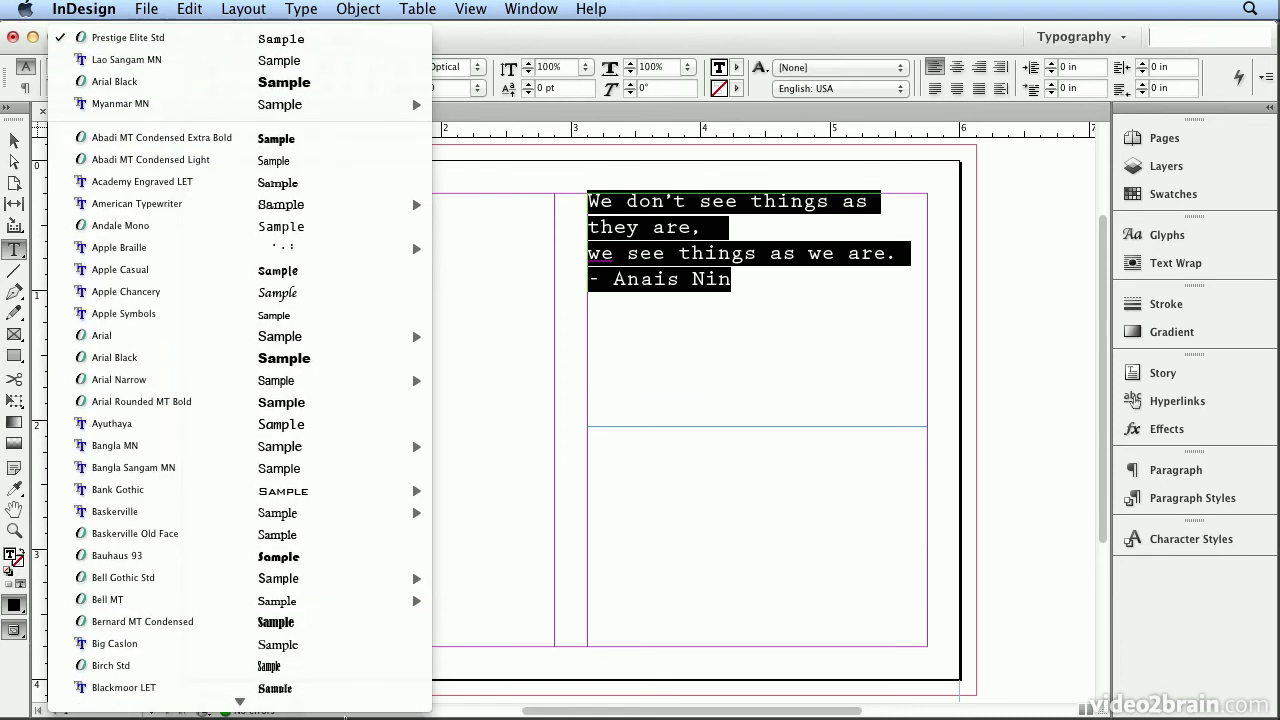
pyautogui.click(41, 63)
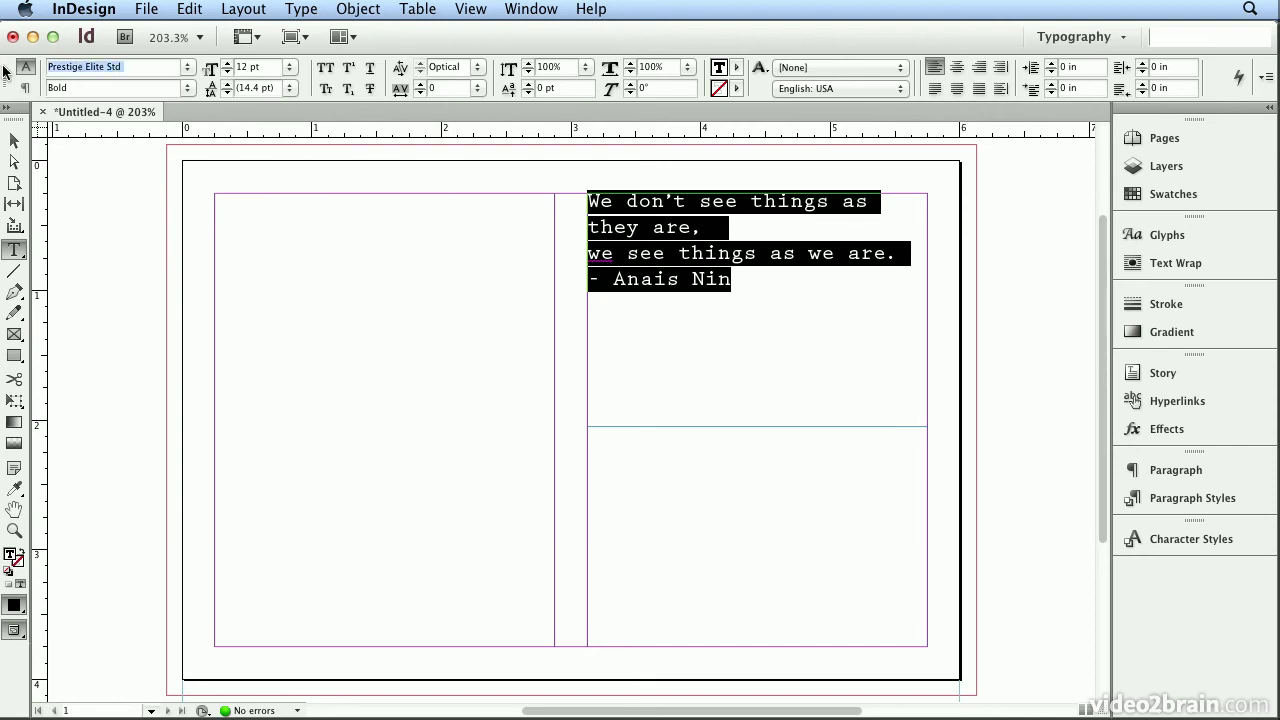
pyautogui.write('myriad Pro')
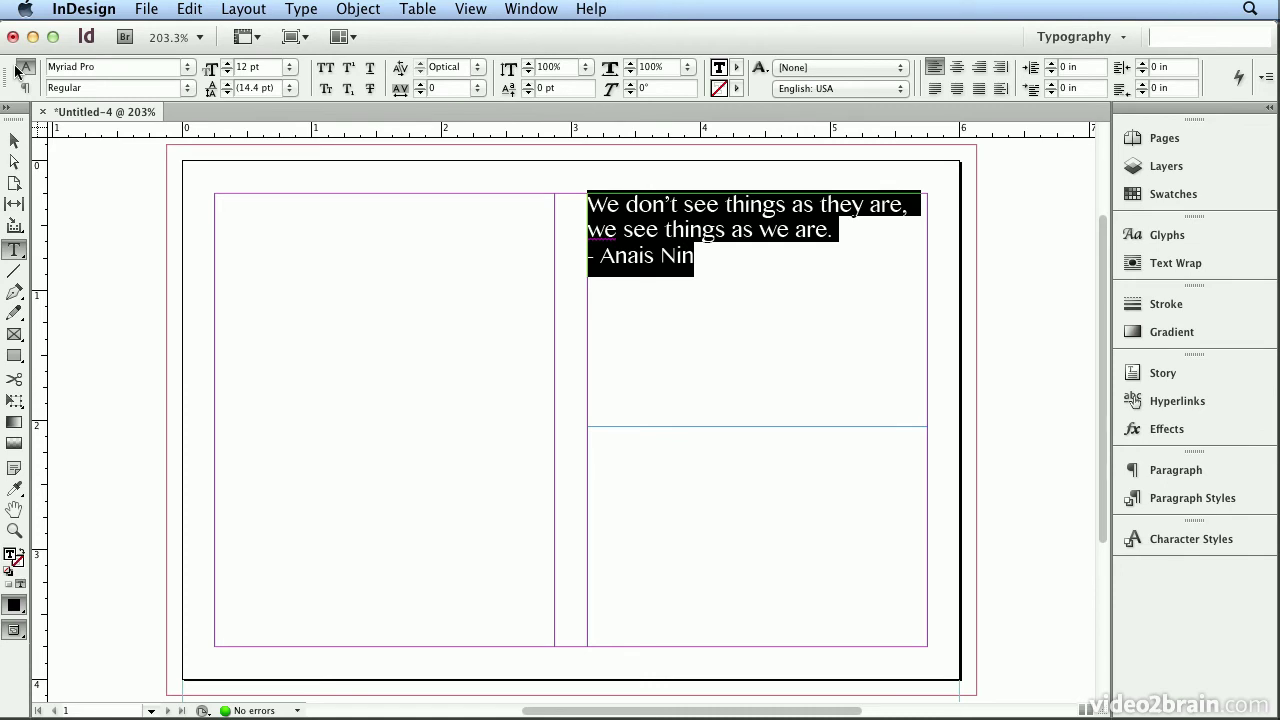
pyautogui.press('Return')
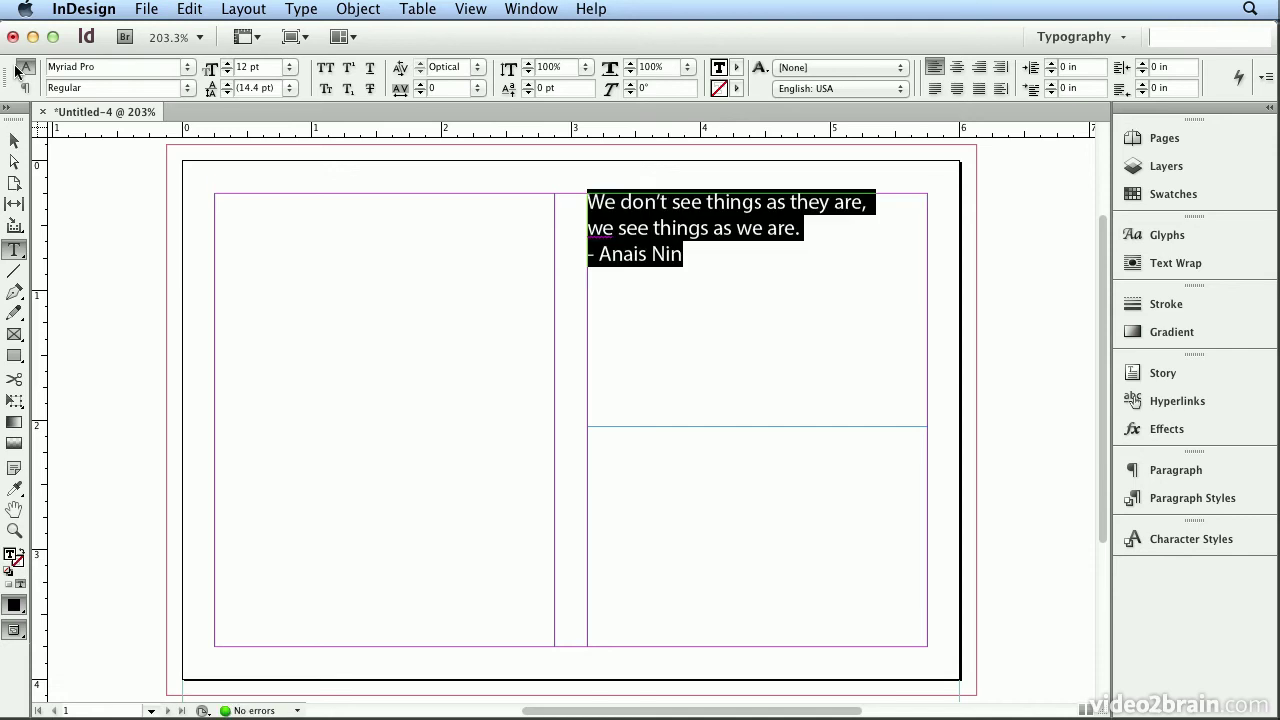
pyautogui.click(189, 89)
pyautogui.scroll(1, 193, 97)
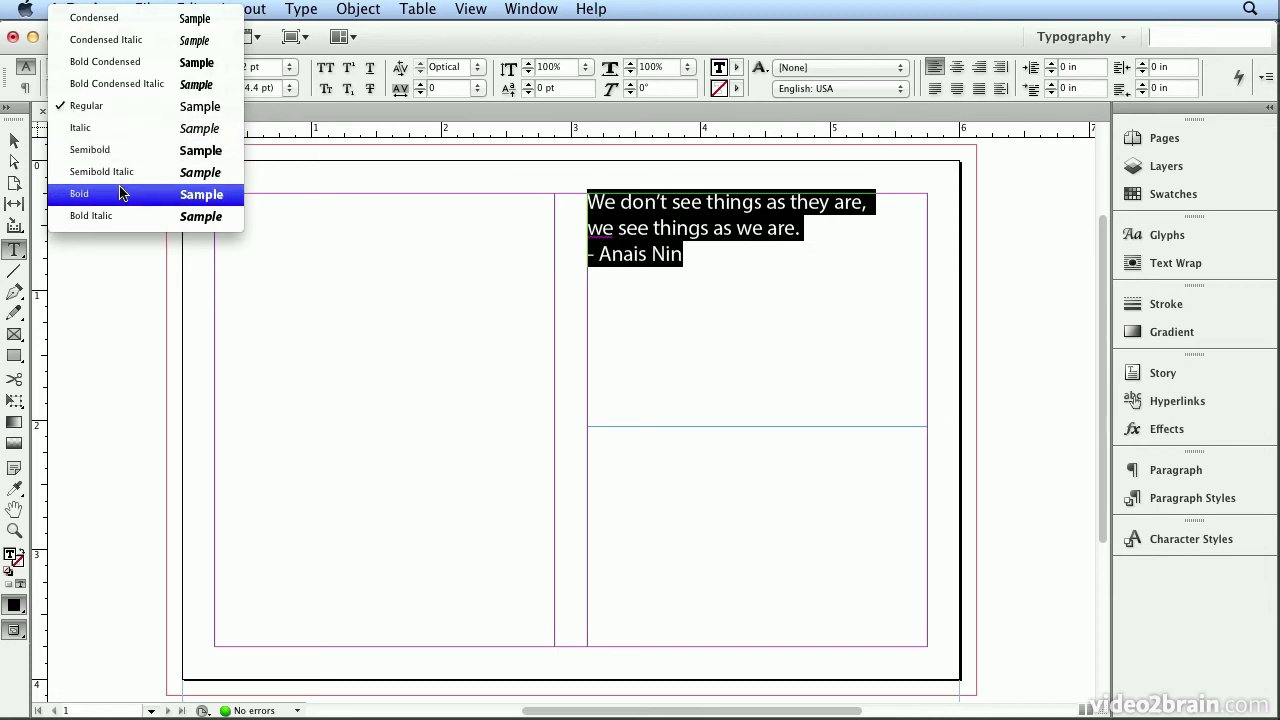
pyautogui.click(107, 105)
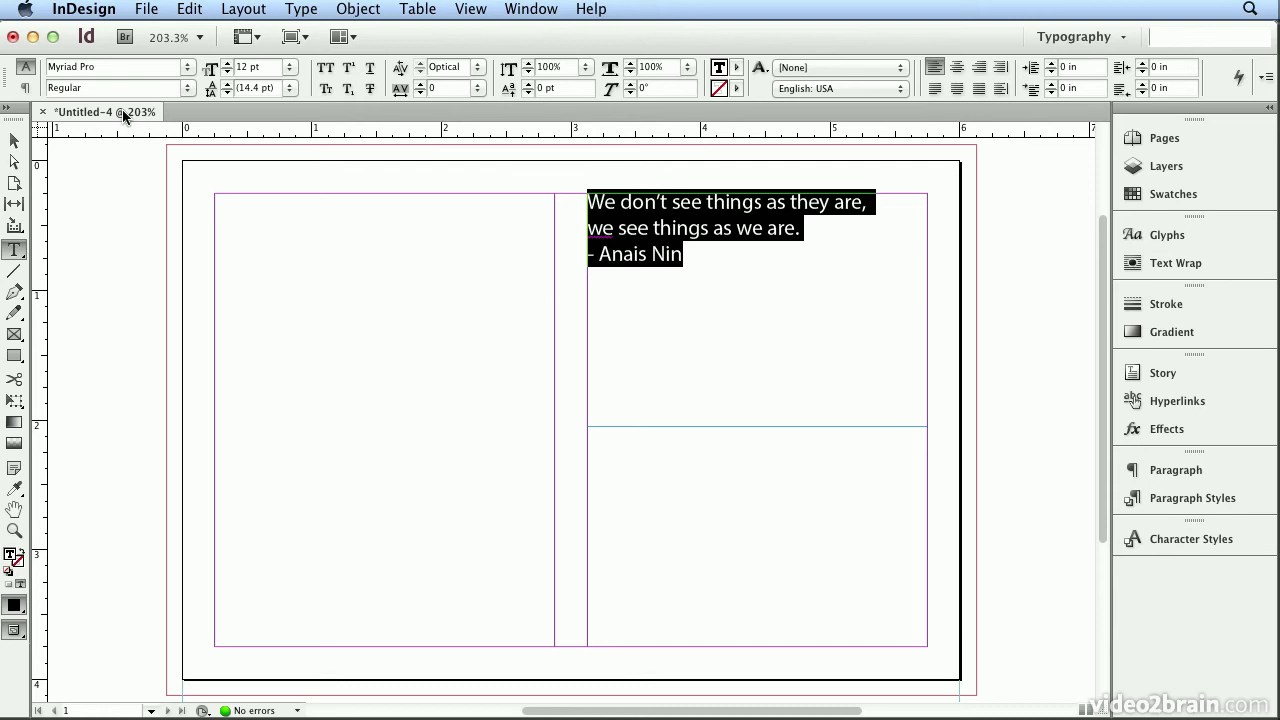
pyautogui.click(120, 66)
pyautogui.write('pr')
pyautogui.press('Return')
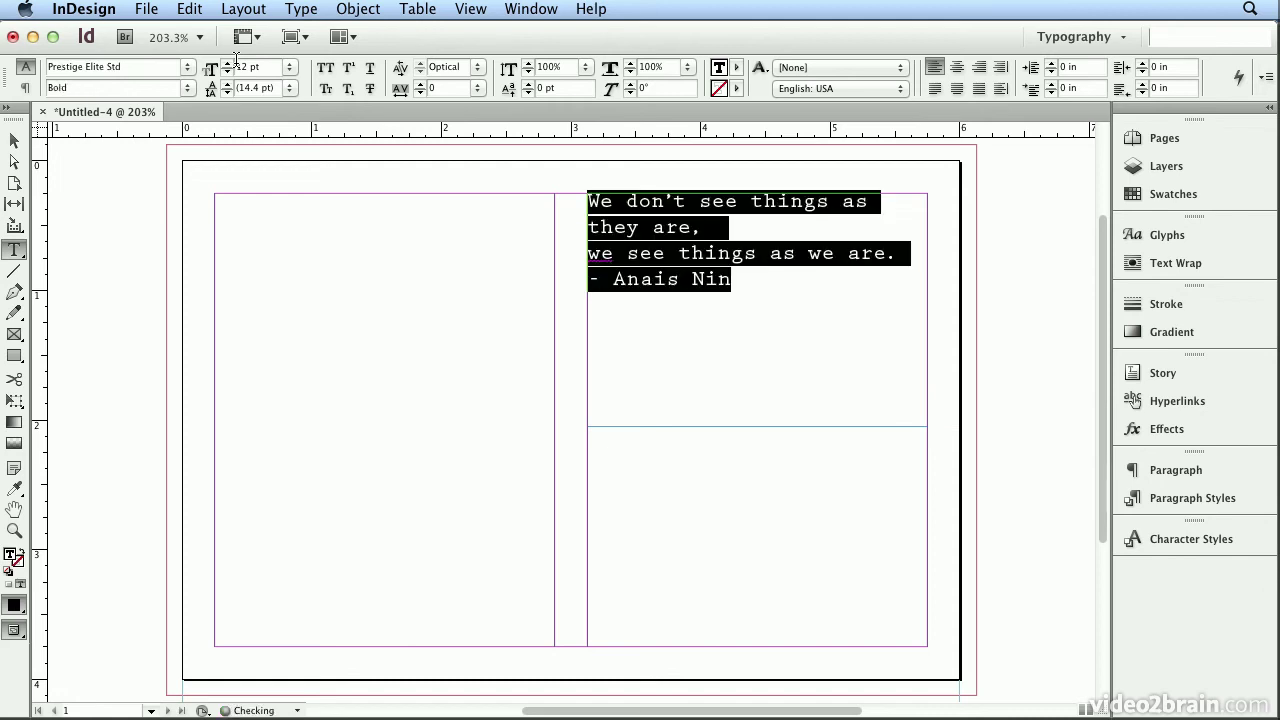
pyautogui.click(188, 89)
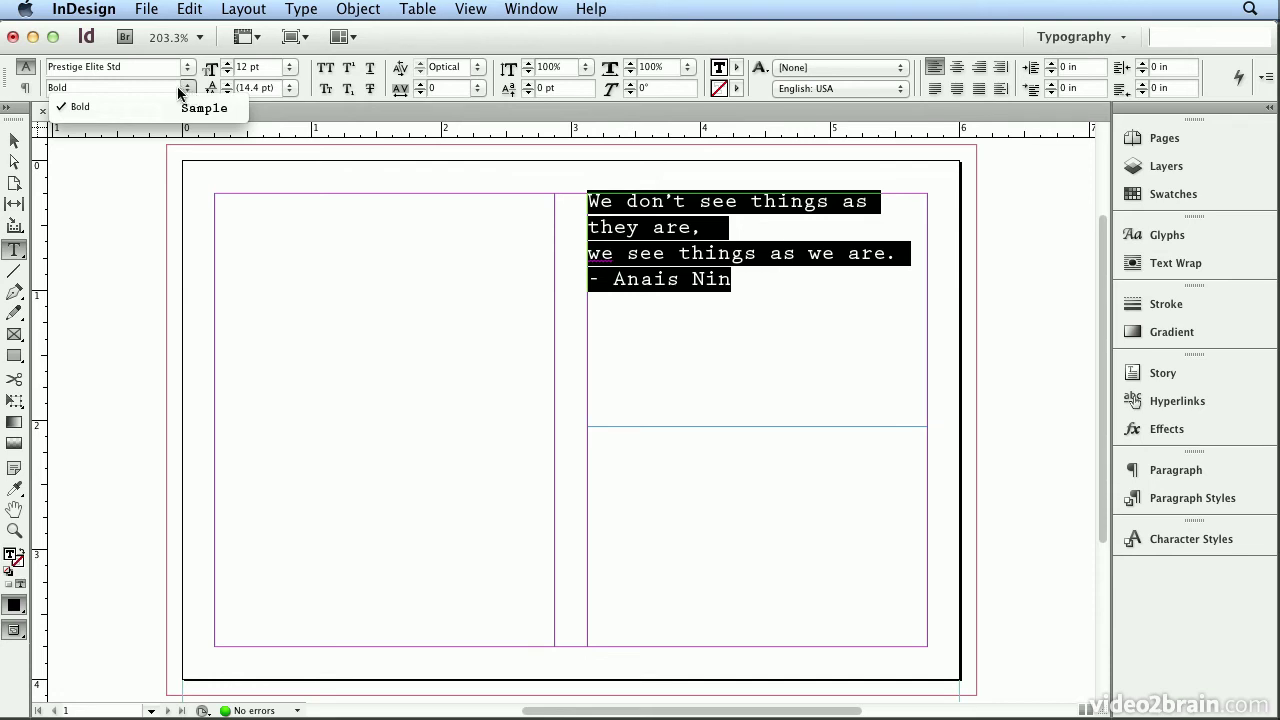
pyautogui.click(180, 90)
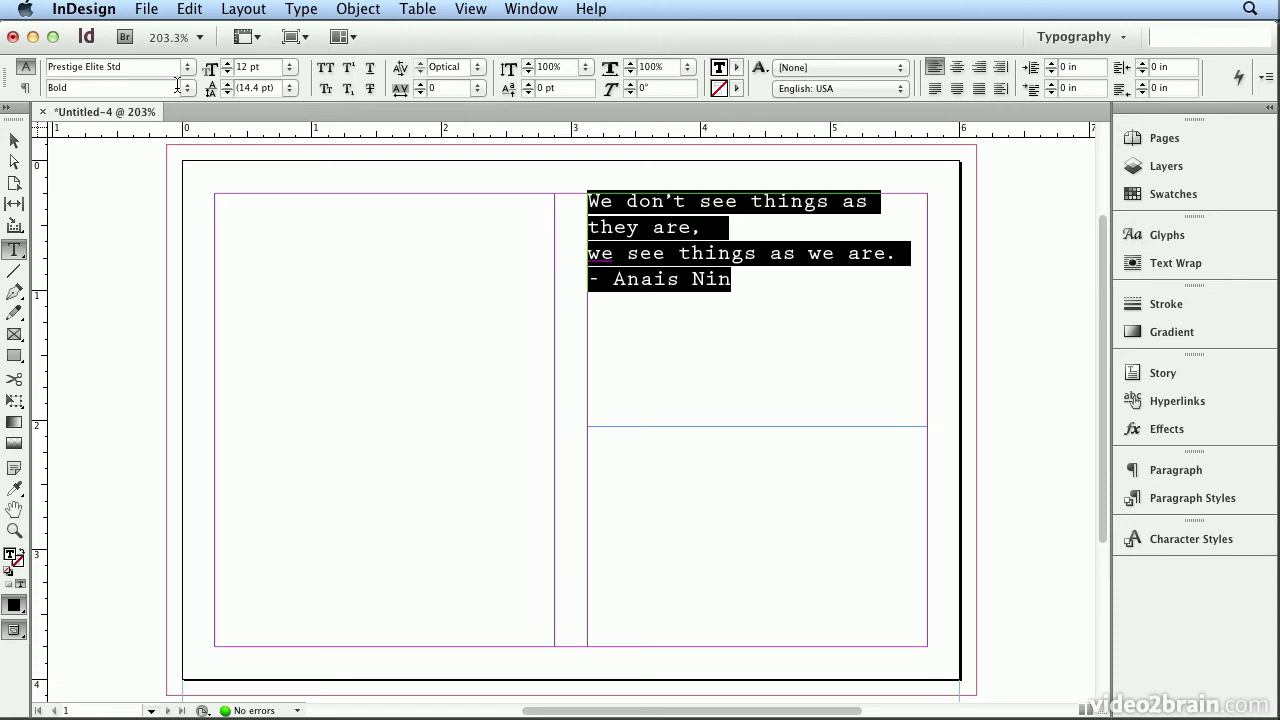
pyautogui.click(187, 88)
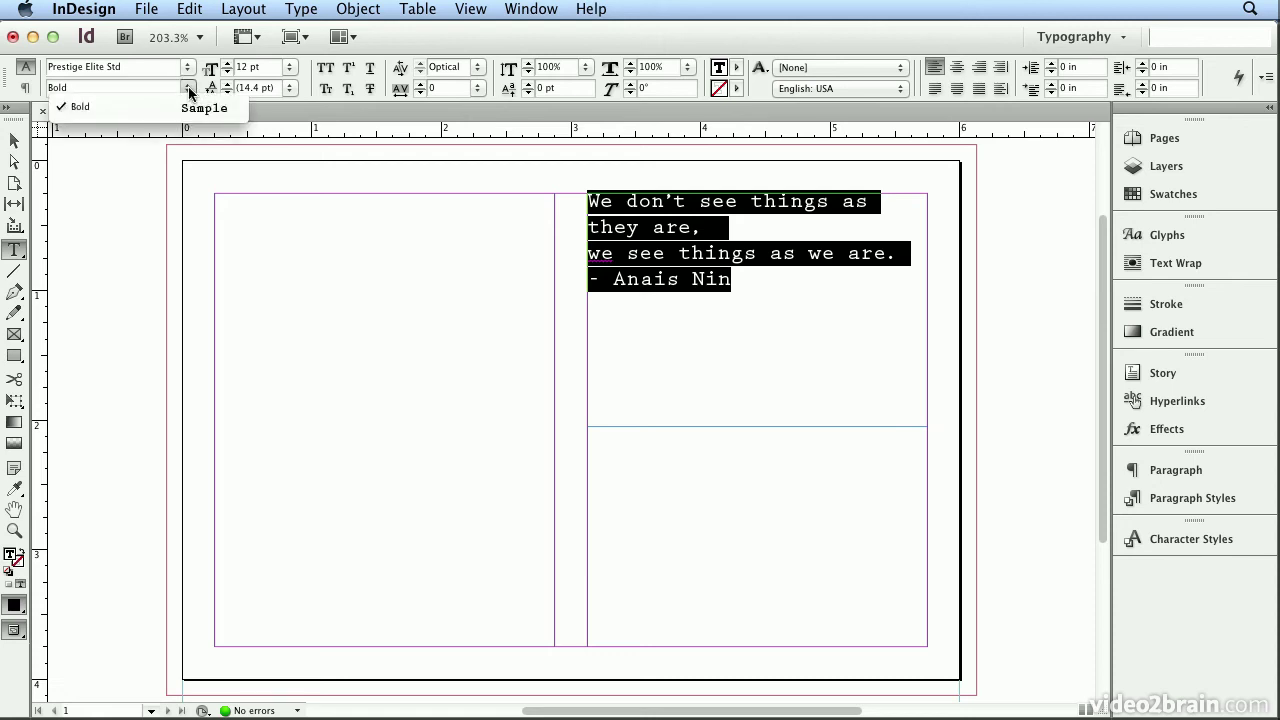
pyautogui.click(189, 92)
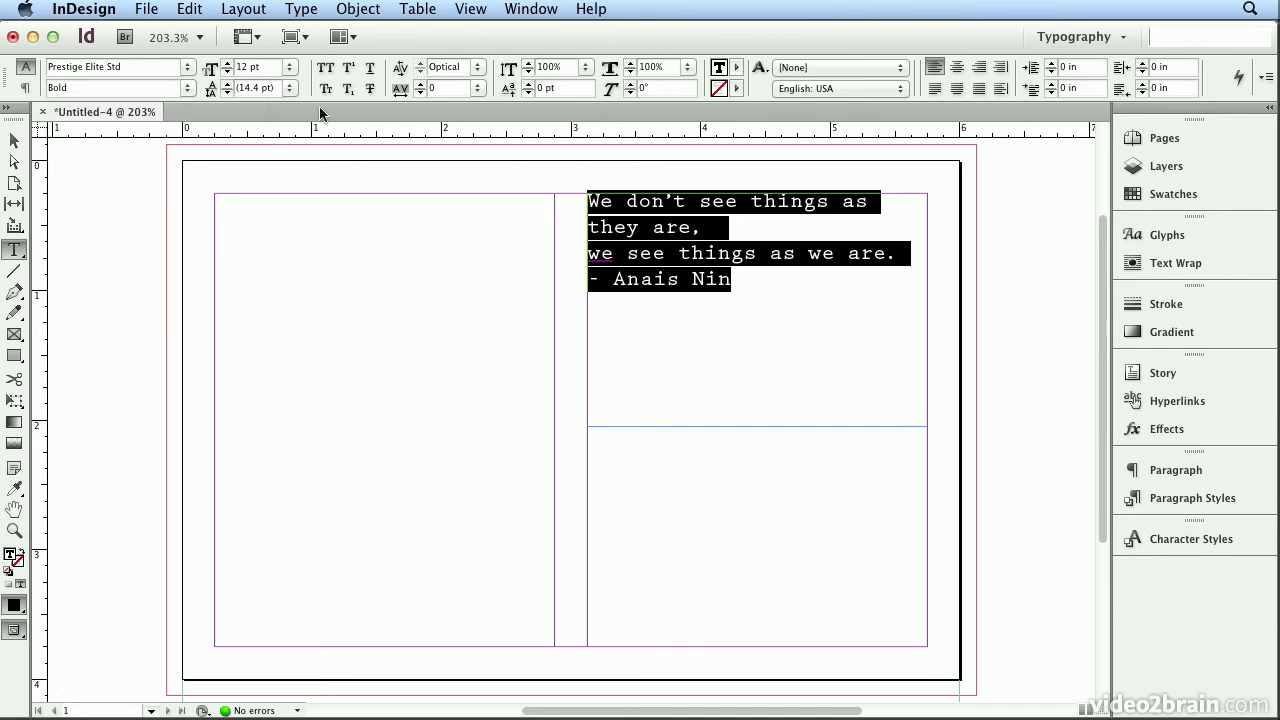
# Step: Try quote font sizes between 15 pt and 7 pt, settling on 9 pt
pyautogui.click(228, 64)
pyautogui.click(228, 64)
pyautogui.click(228, 64)
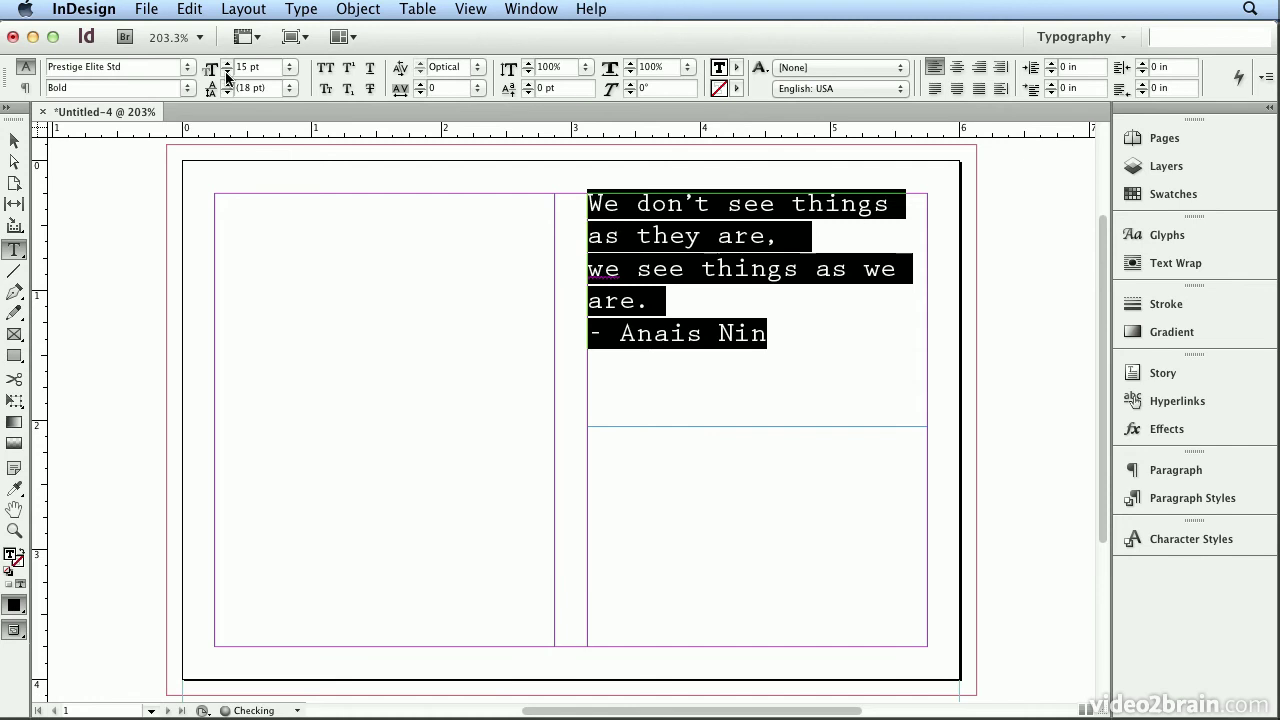
pyautogui.click(227, 74)
pyautogui.click(227, 74)
pyautogui.click(227, 74)
pyautogui.click(227, 74)
pyautogui.click(227, 74)
pyautogui.click(227, 74)
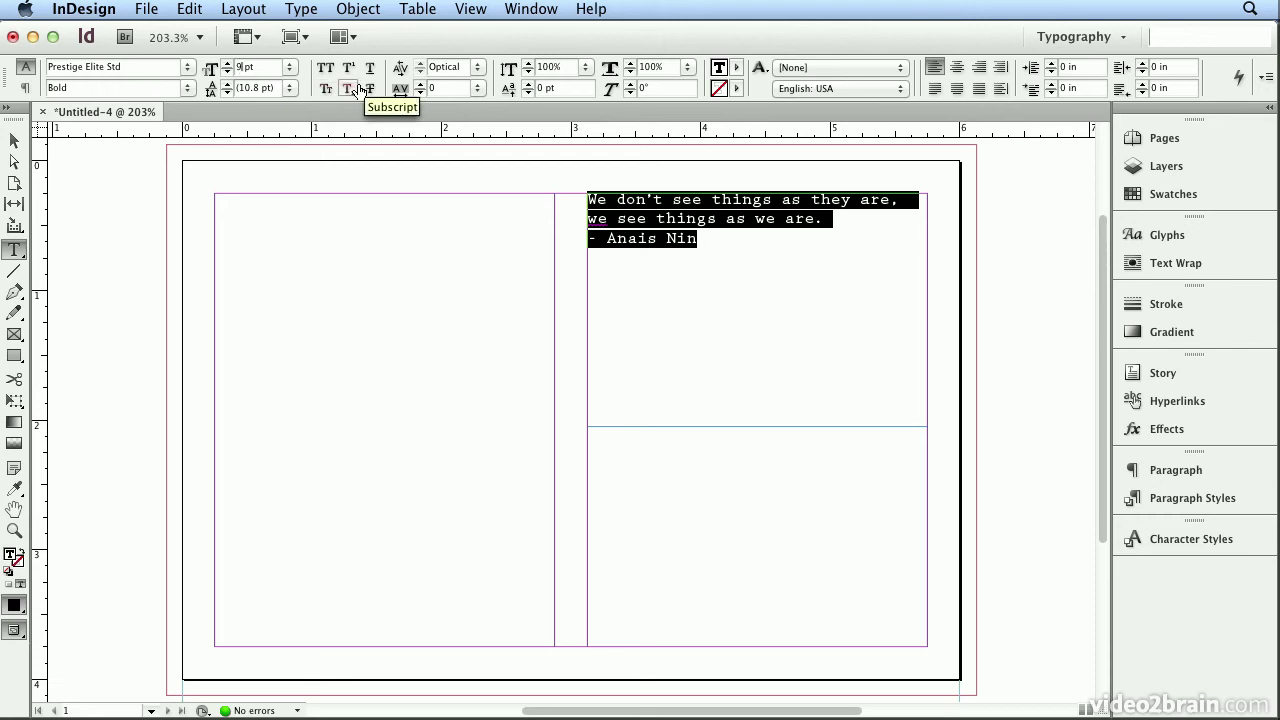
pyautogui.press('super+shift+comma')
pyautogui.press('super+shift+comma')
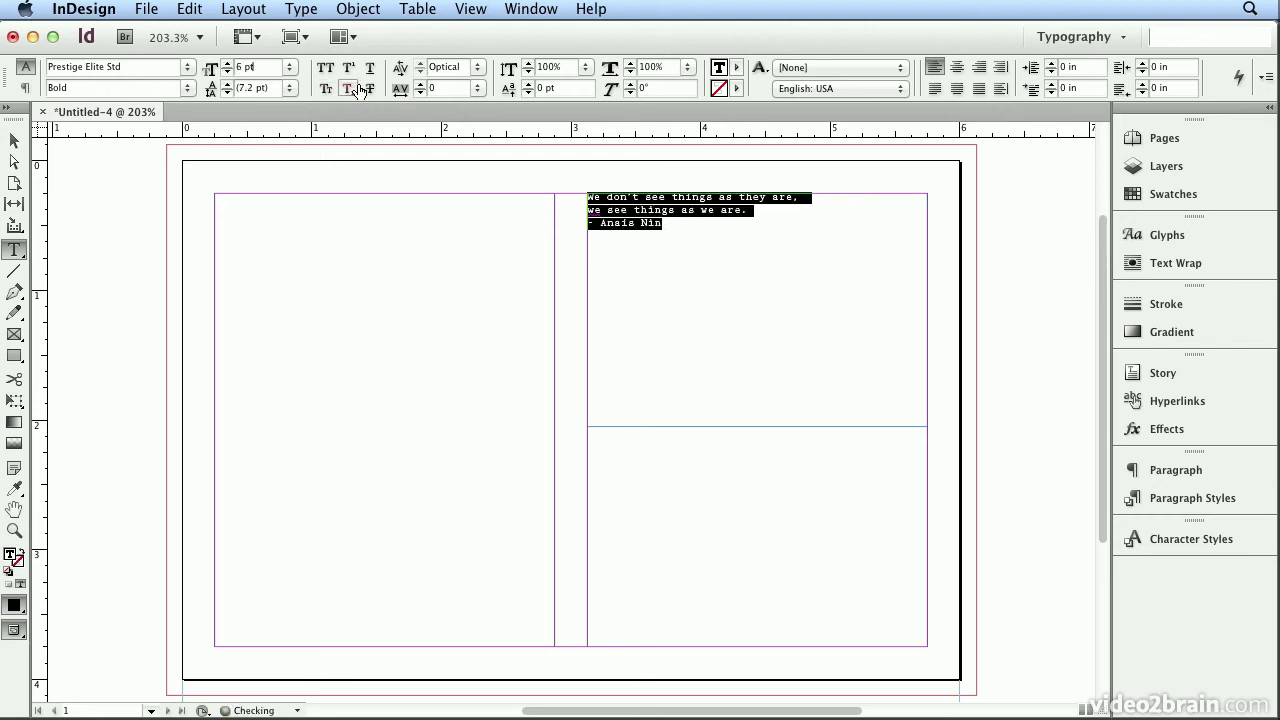
pyautogui.press('super+shift+period')
pyautogui.press('super+shift+period')
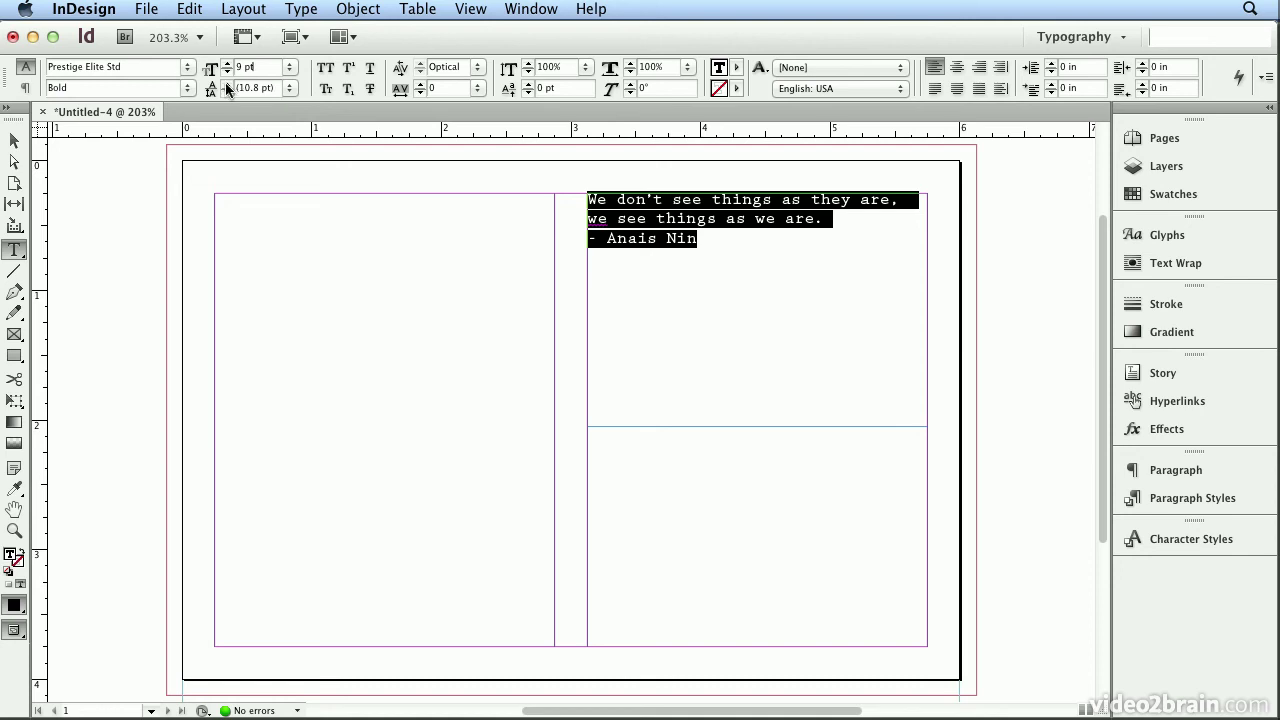
# Step: Try leading values up to 17 pt, then tighten the quote's leading to 10 pt
pyautogui.click(227, 85)
pyautogui.click(227, 85)
pyautogui.click(227, 85)
pyautogui.click(227, 85)
pyautogui.click(227, 85)
pyautogui.click(227, 85)
pyautogui.click(227, 85)
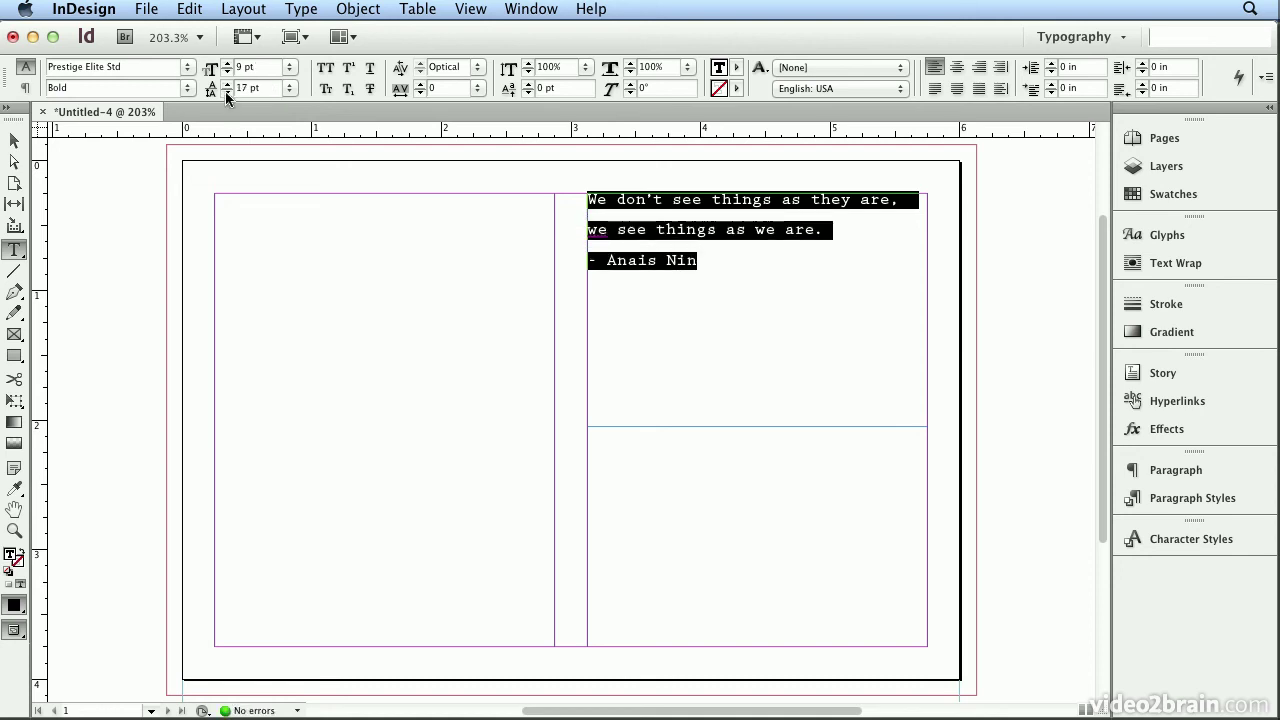
pyautogui.click(226, 92)
pyautogui.click(226, 92)
pyautogui.click(226, 92)
pyautogui.click(226, 92)
pyautogui.click(226, 92)
pyautogui.click(226, 92)
pyautogui.click(226, 92)
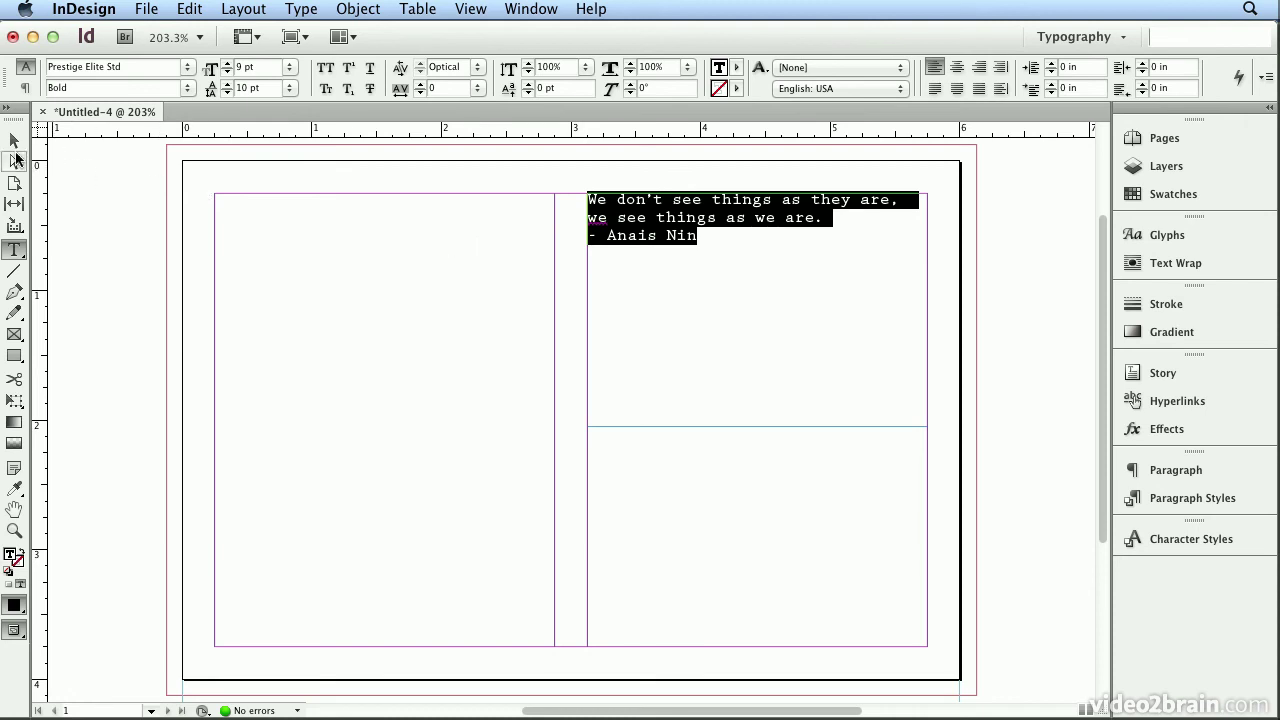
# Step: Place two horizontal ruler guides on the quote's first two baselines, fine-tuning the second at 400% zoom
pyautogui.click(13, 144)
pyautogui.moveTo(333, 136); pyautogui.dragTo(427, 205)
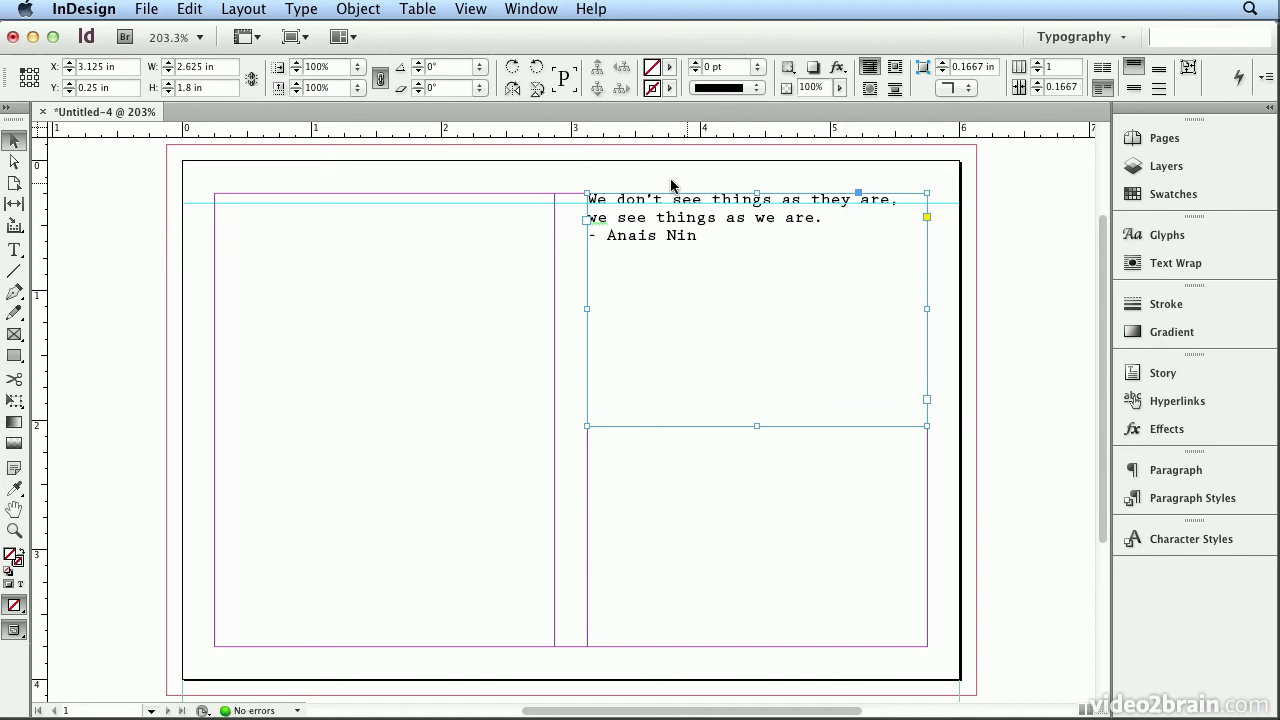
pyautogui.moveTo(443, 128); pyautogui.dragTo(428, 222)
pyautogui.click(429, 221)
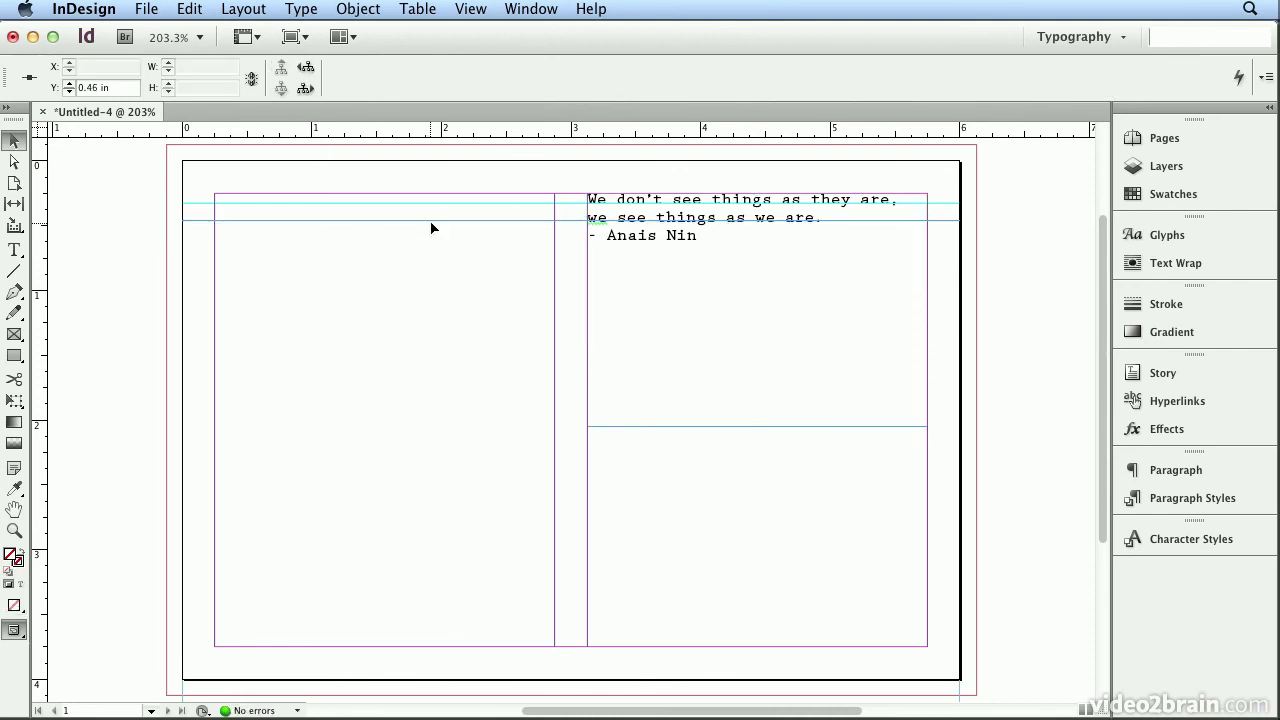
pyautogui.press('super+4')
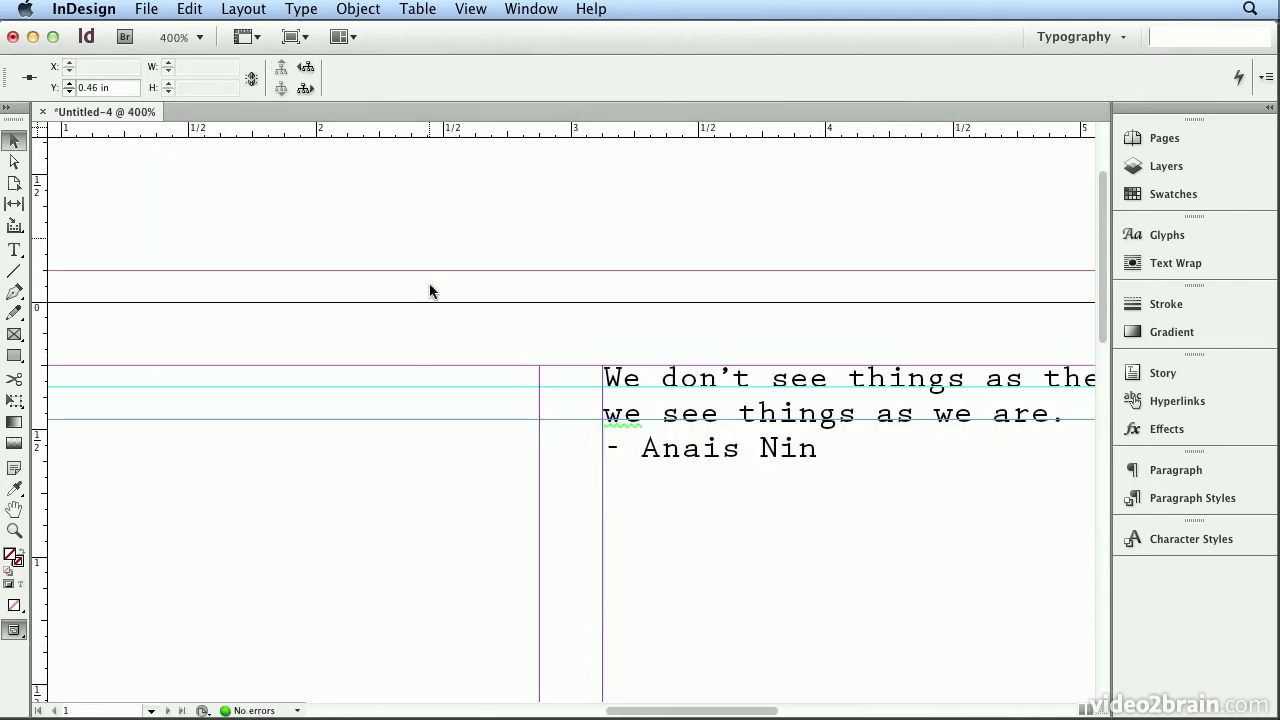
pyautogui.moveTo(496, 426); pyautogui.dragTo(490, 424)
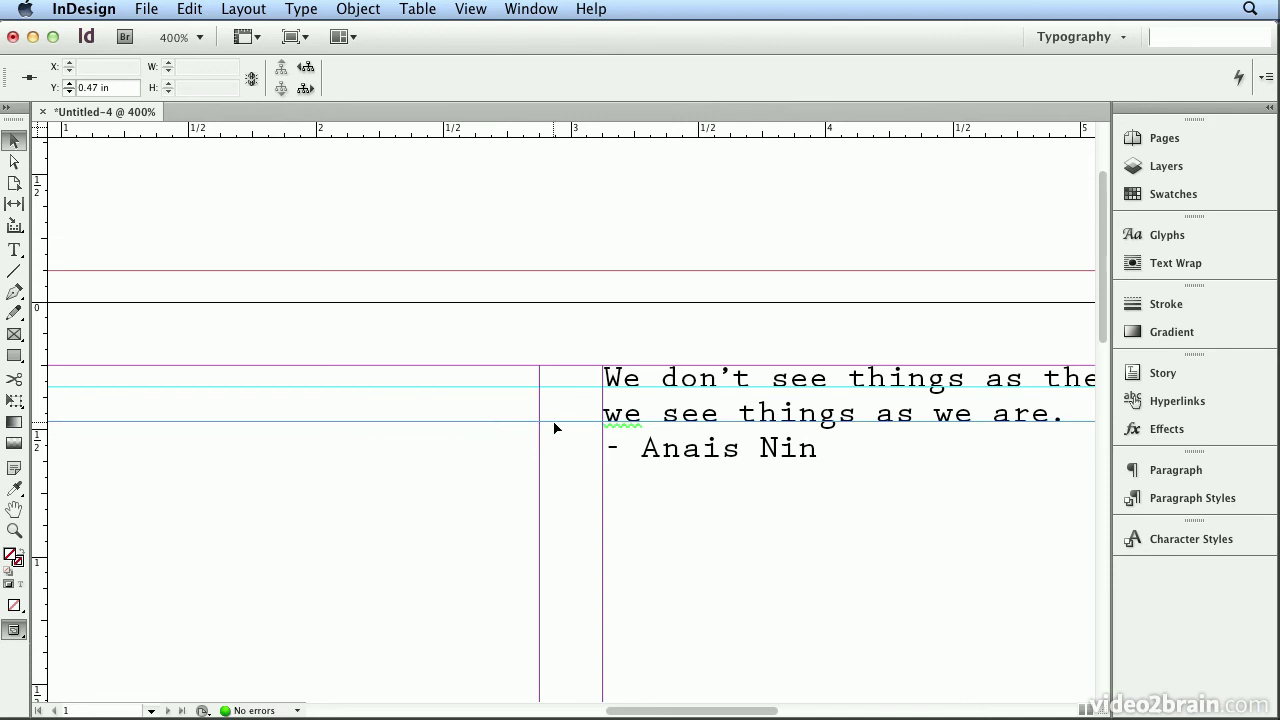
# Step: Check the kerning beside the opening 'W' and inside the word 'see'
pyautogui.doubleClick(656, 407)
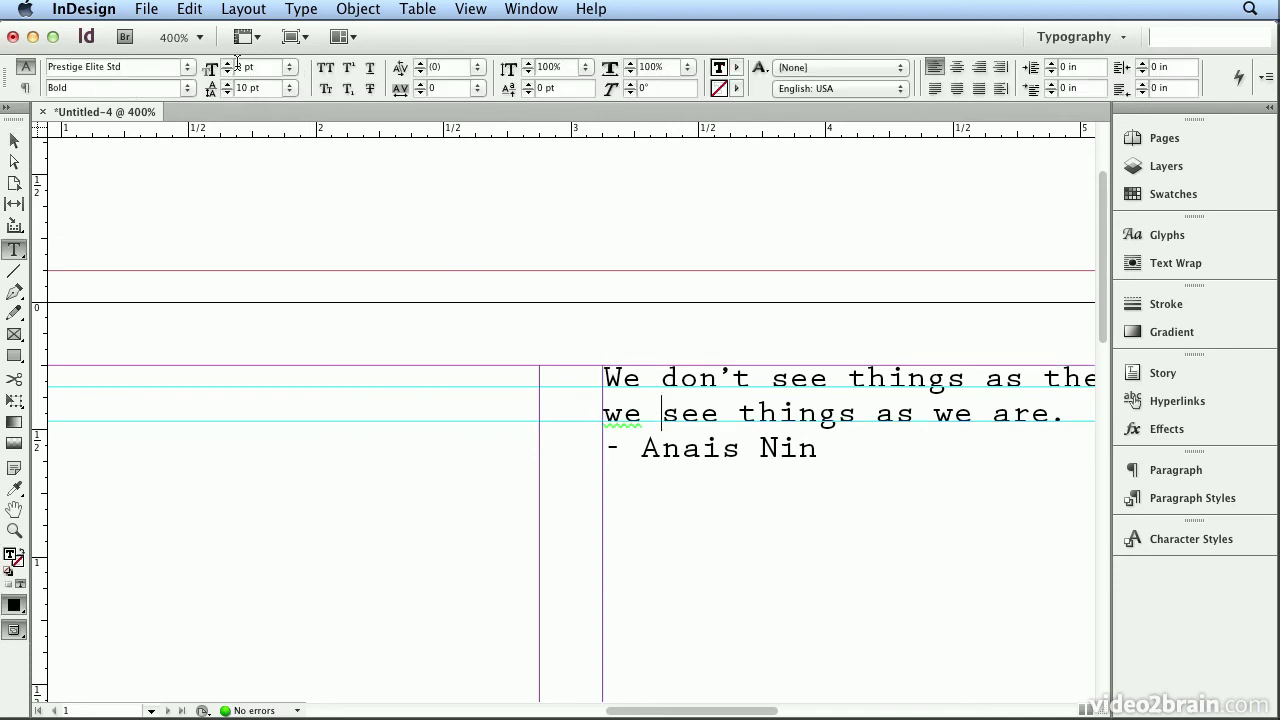
pyautogui.moveTo(604, 377)
pyautogui.mouseDown()
pyautogui.moveTo(622, 377)
pyautogui.moveTo(602, 376)
pyautogui.mouseUp()
pyautogui.click(632, 376)
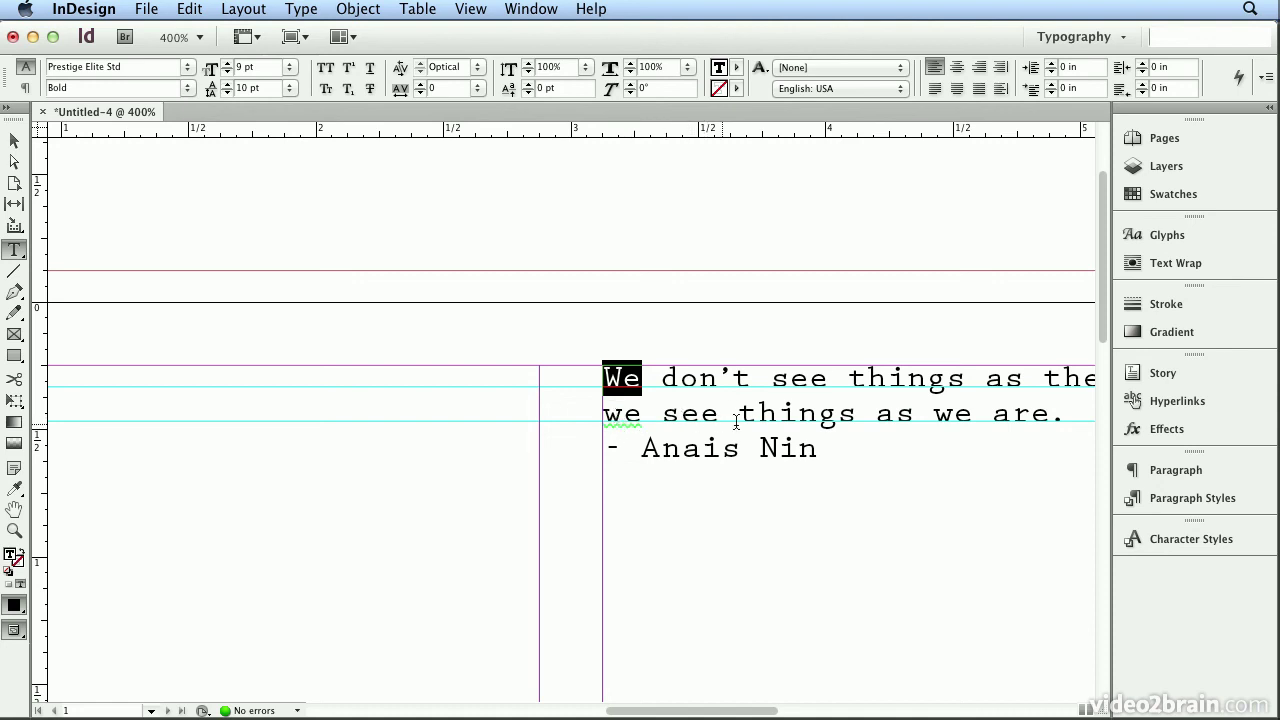
pyautogui.click(682, 418)
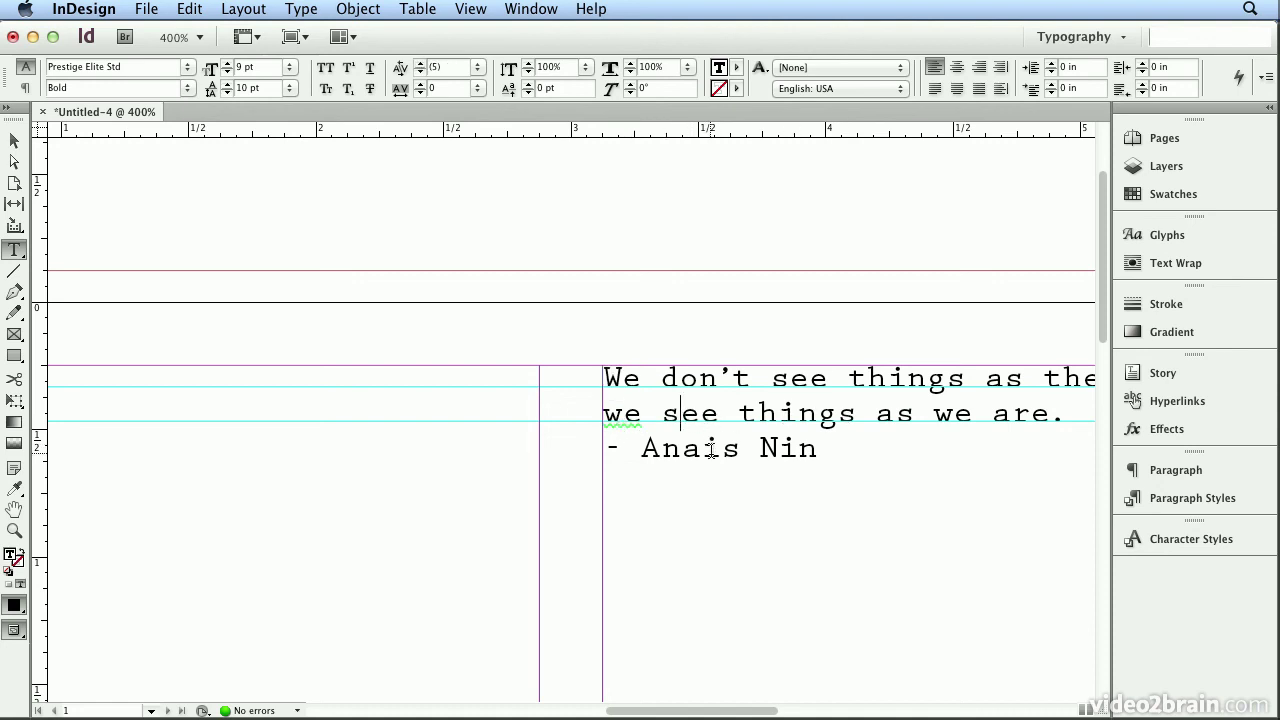
# Step: Switch the author line '- Anais Nin' from all caps to small caps
pyautogui.moveTo(837, 451); pyautogui.dragTo(573, 458)
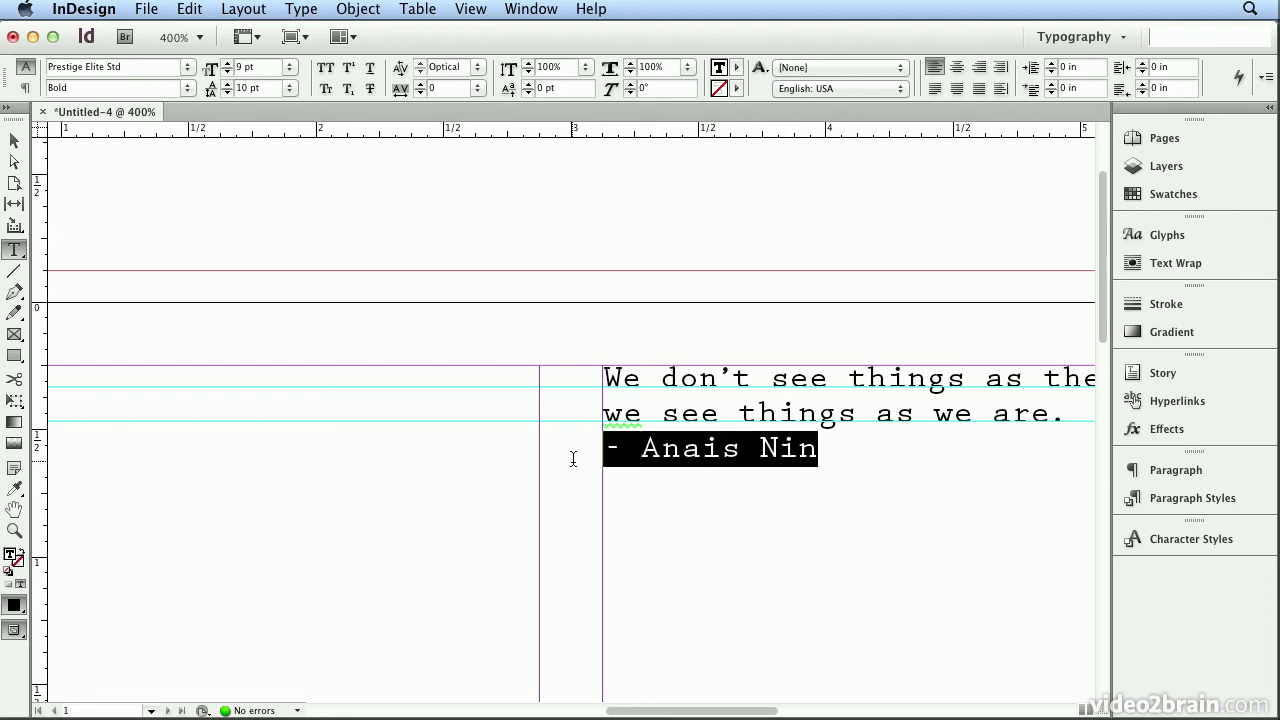
pyautogui.click(324, 70)
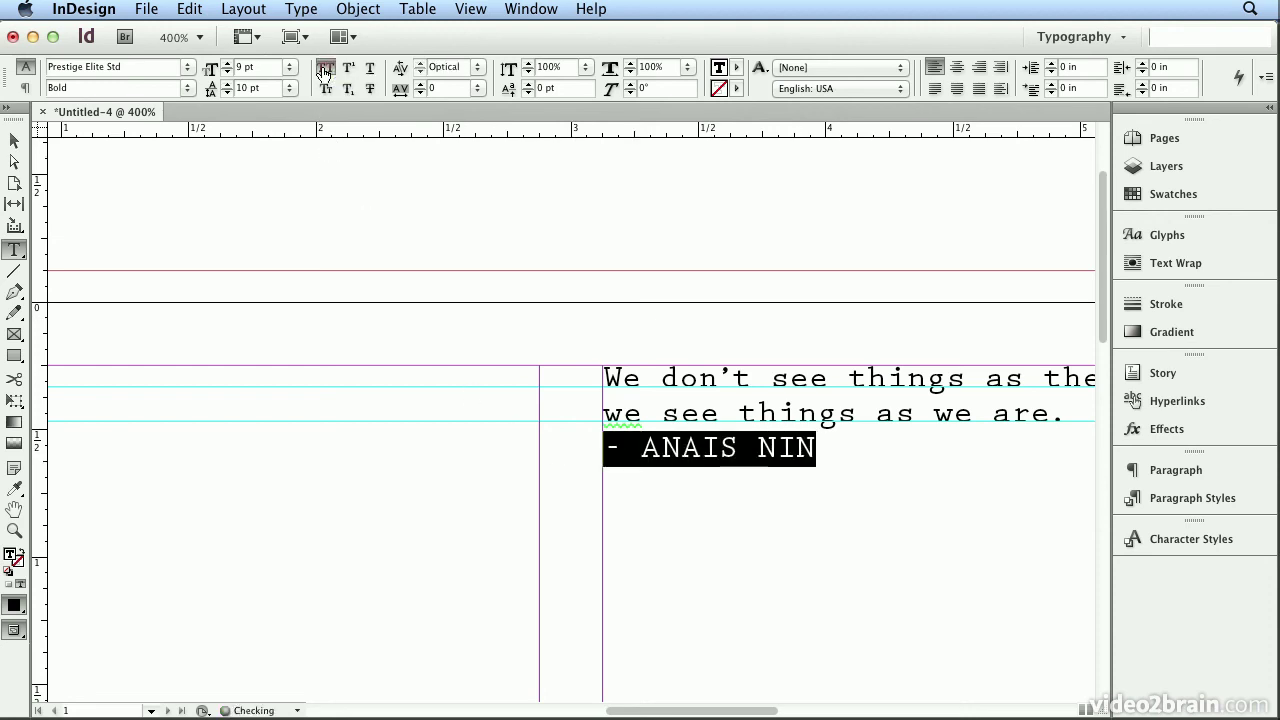
pyautogui.click(325, 88)
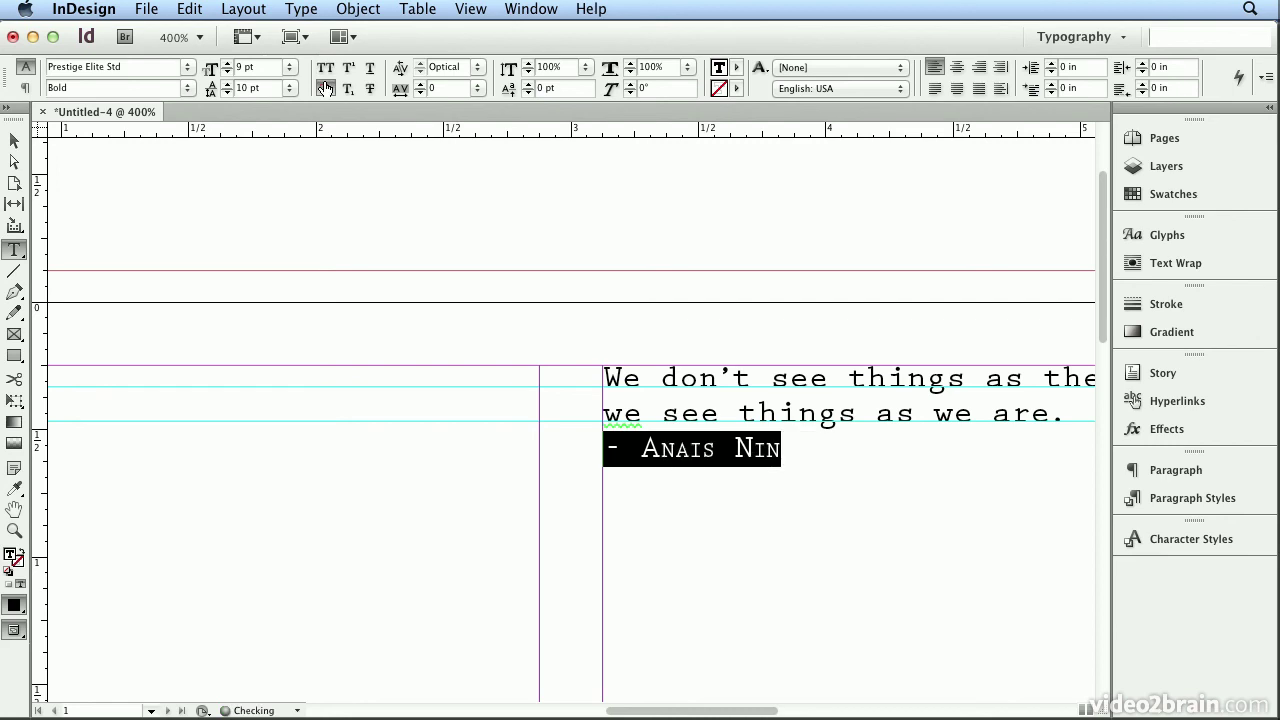
pyautogui.click(627, 466)
pyautogui.moveTo(617, 449); pyautogui.dragTo(601, 449)
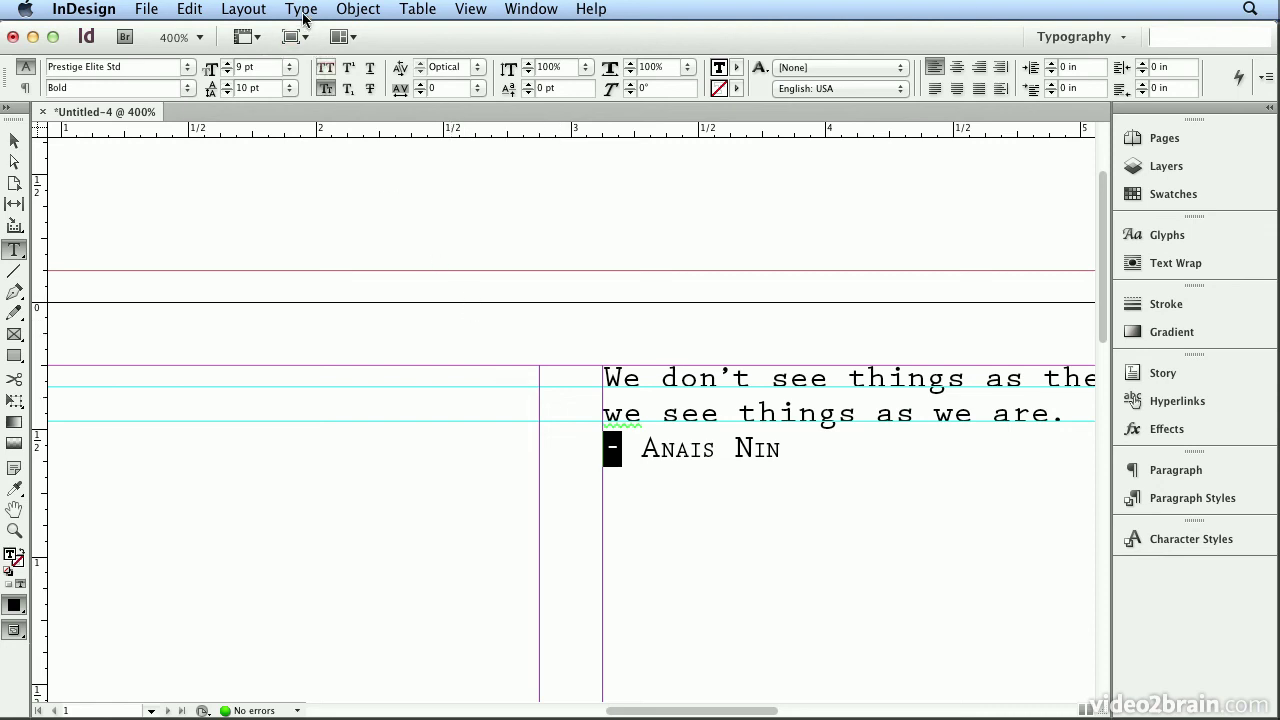
# Step: Replace the hyphen before Anais Nin with an em dash from Hyphens and Dashes
pyautogui.click(302, 9)
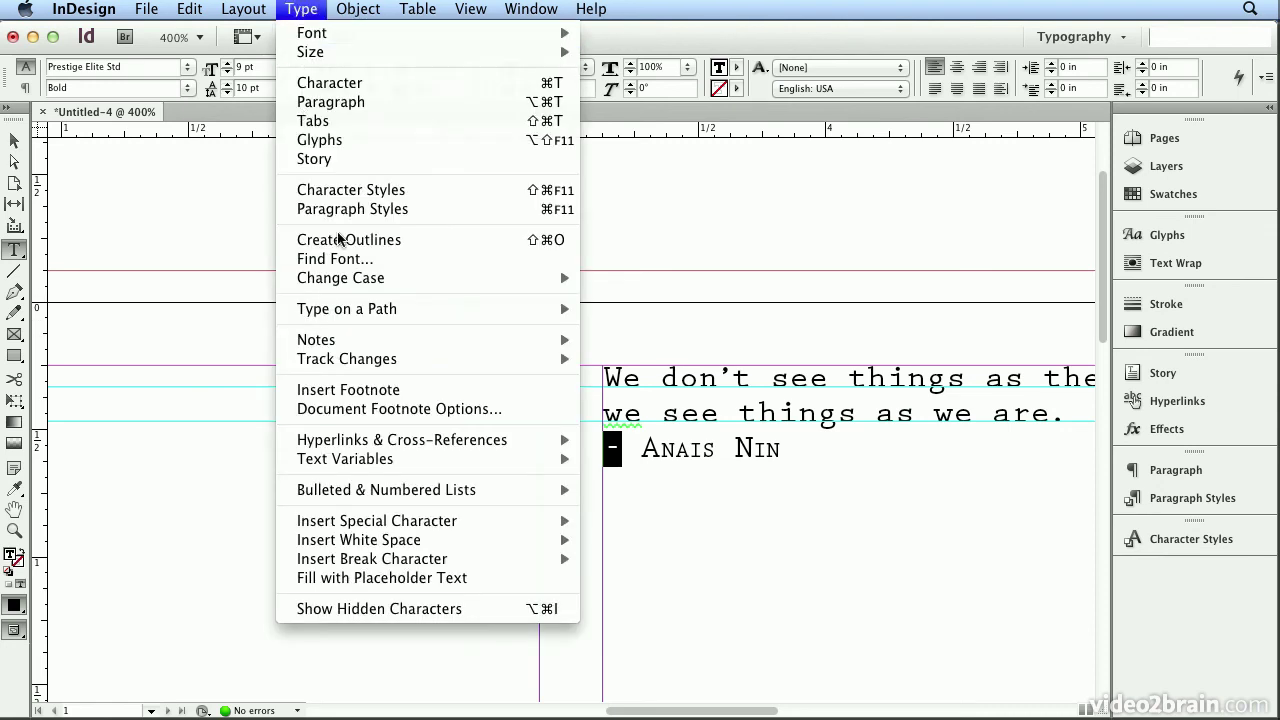
pyautogui.moveTo(418, 540)
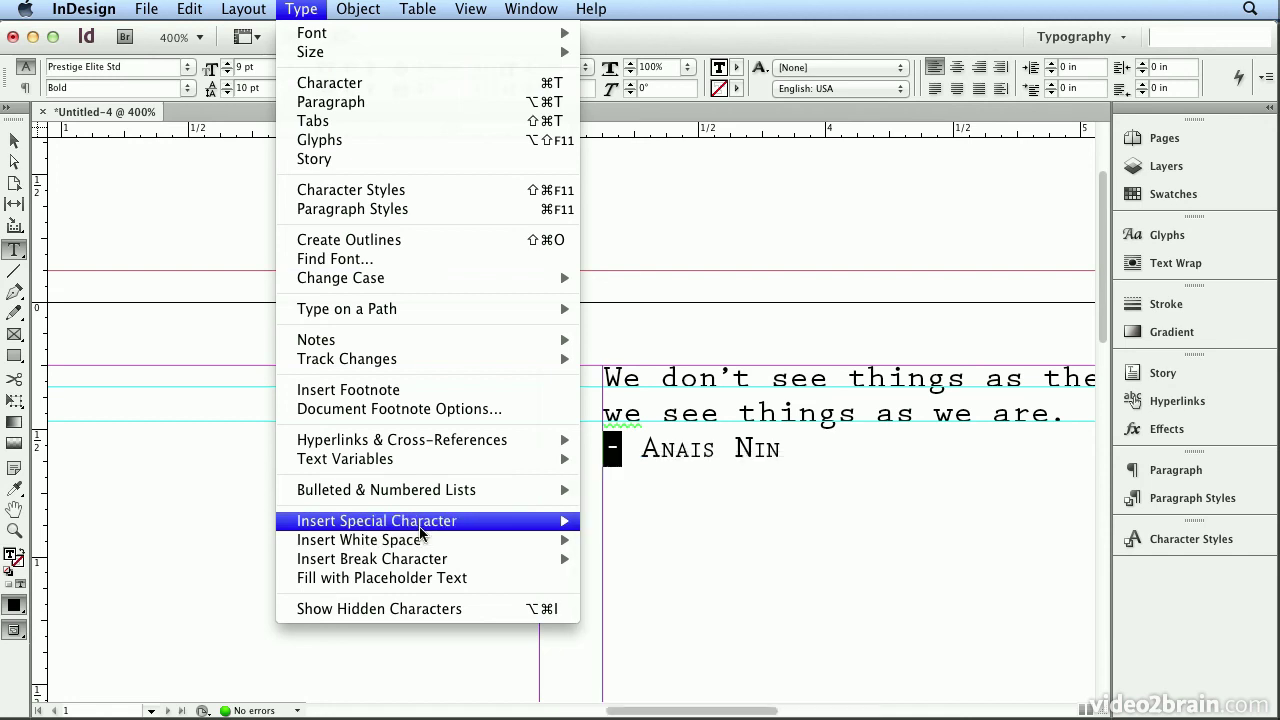
pyautogui.moveTo(420, 527)
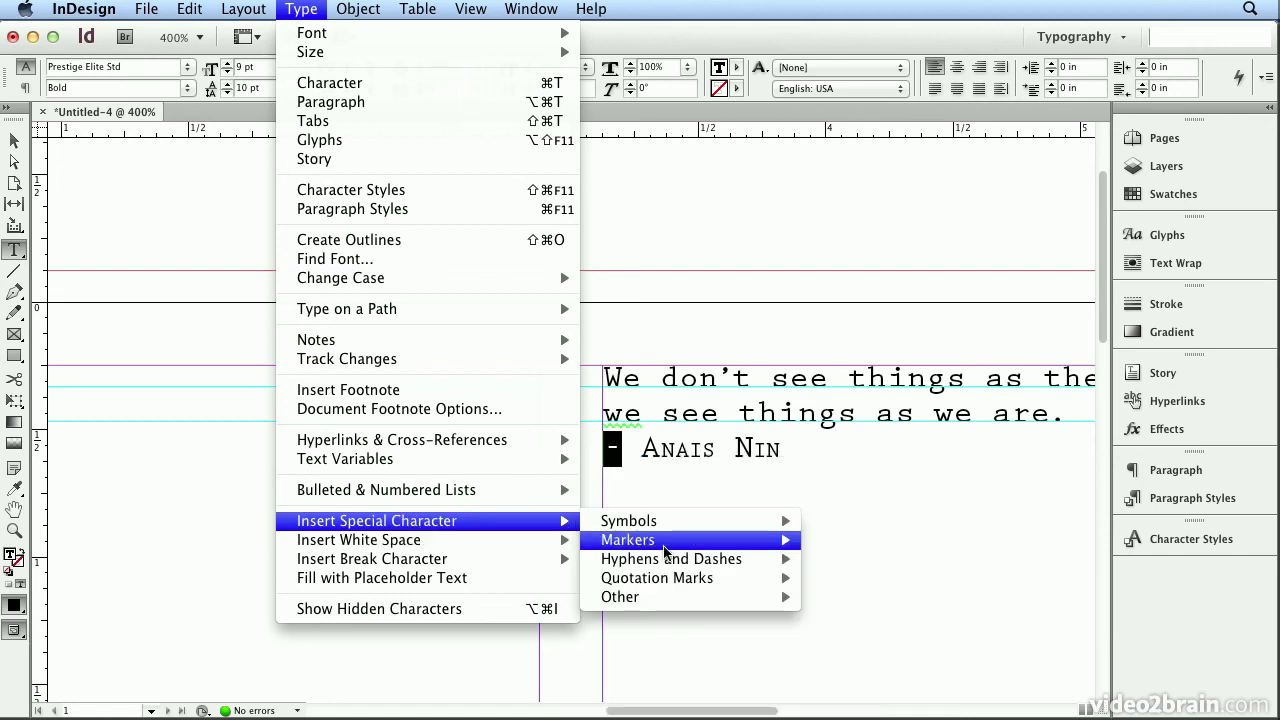
pyautogui.moveTo(683, 566)
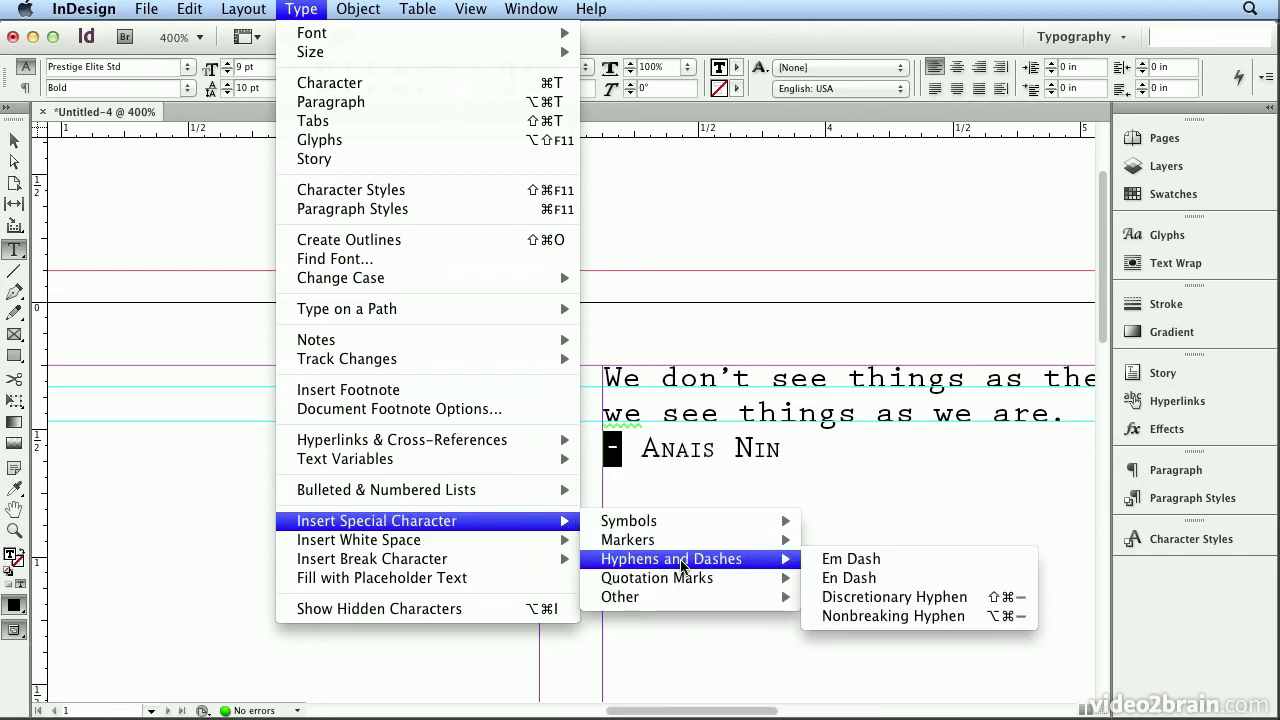
pyautogui.click(882, 569)
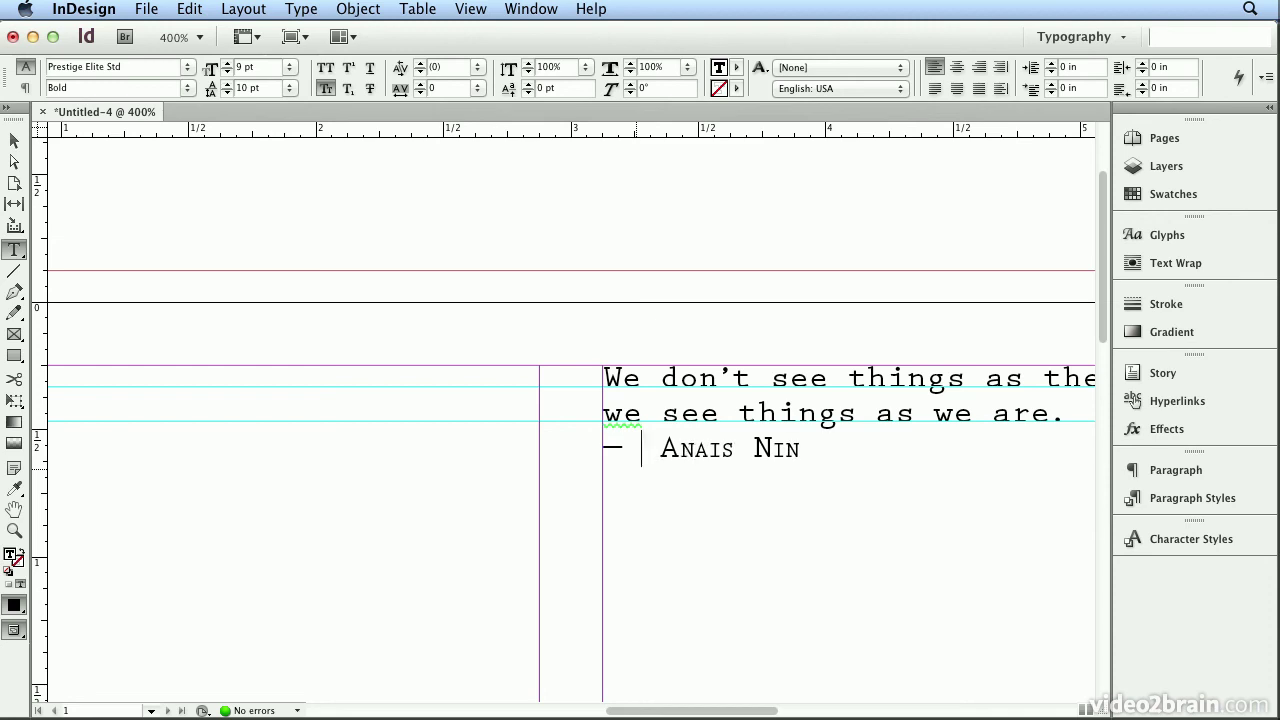
# Step: Insert an en dash and an extra hyphen after the em dash, then select these extra dashes
pyautogui.click(301, 9)
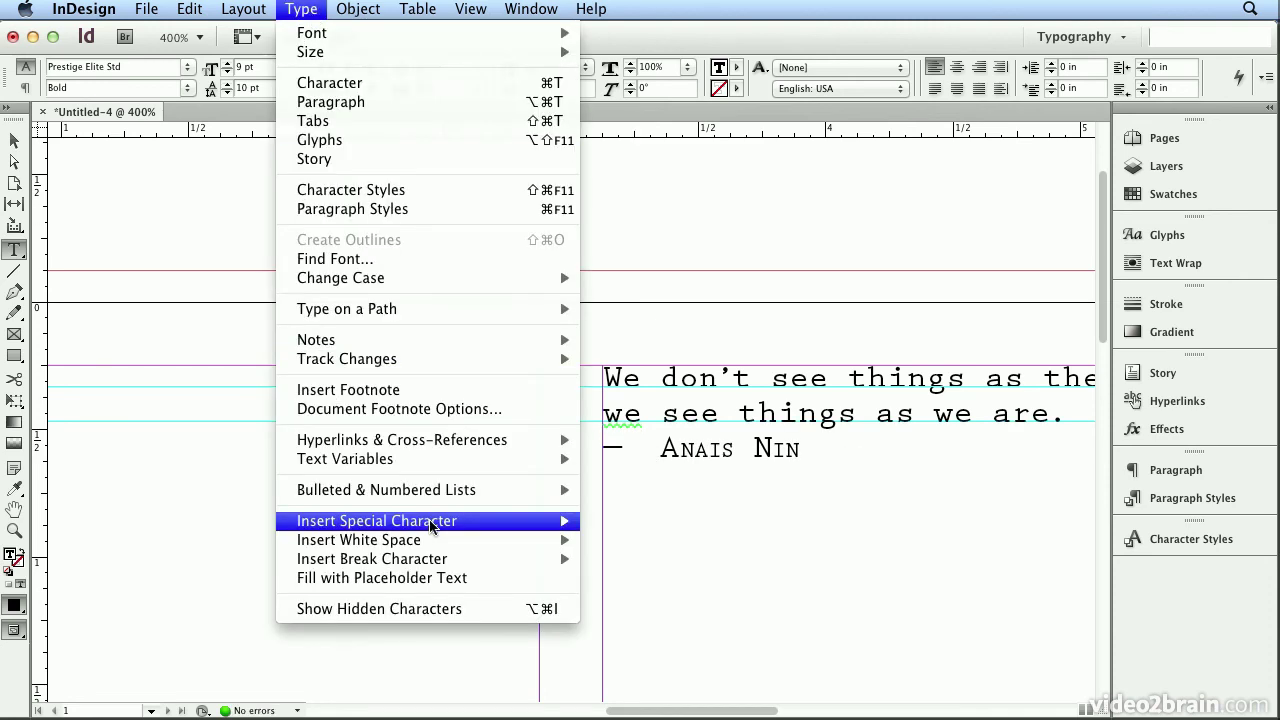
pyautogui.moveTo(621, 569)
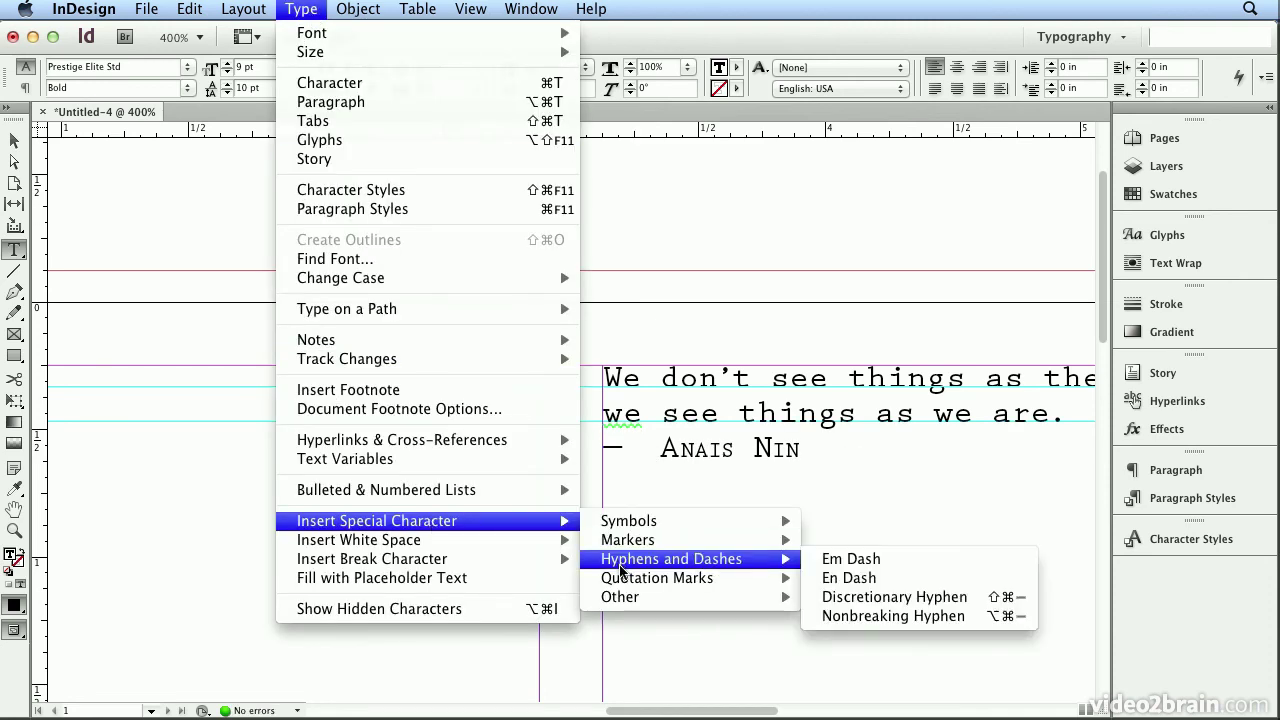
pyautogui.click(867, 580)
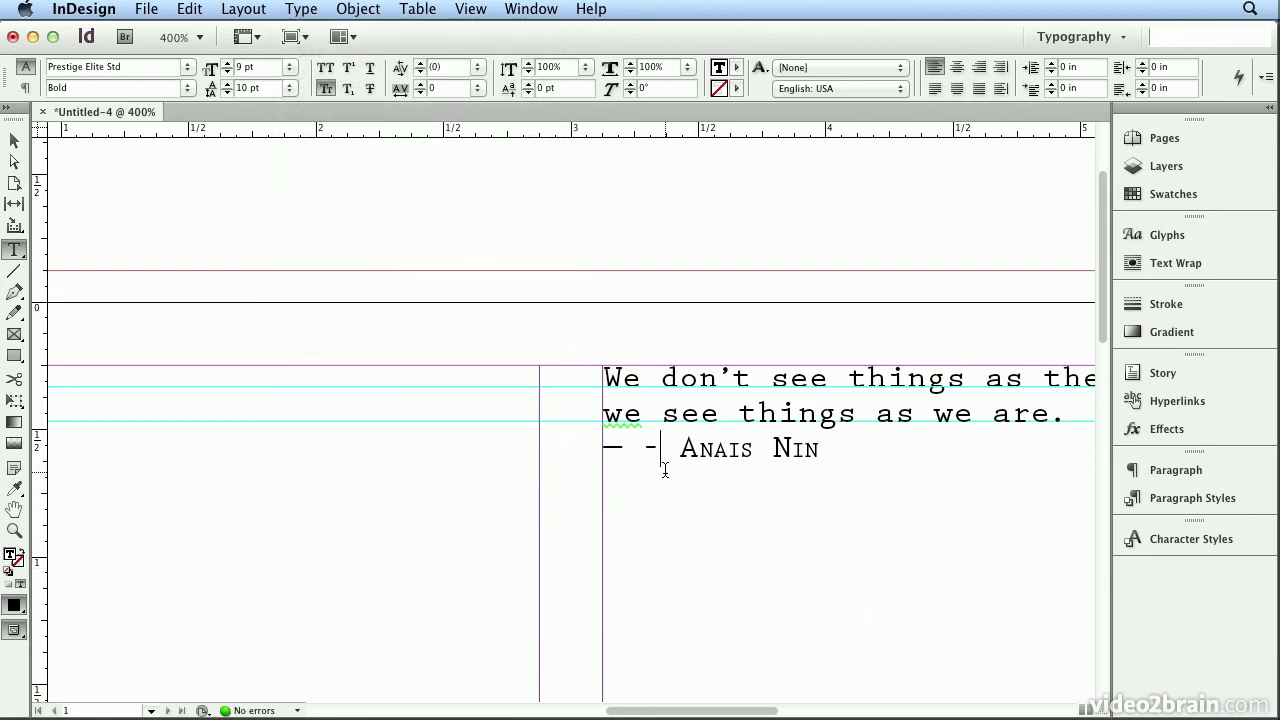
pyautogui.hotkey('alt', '-')
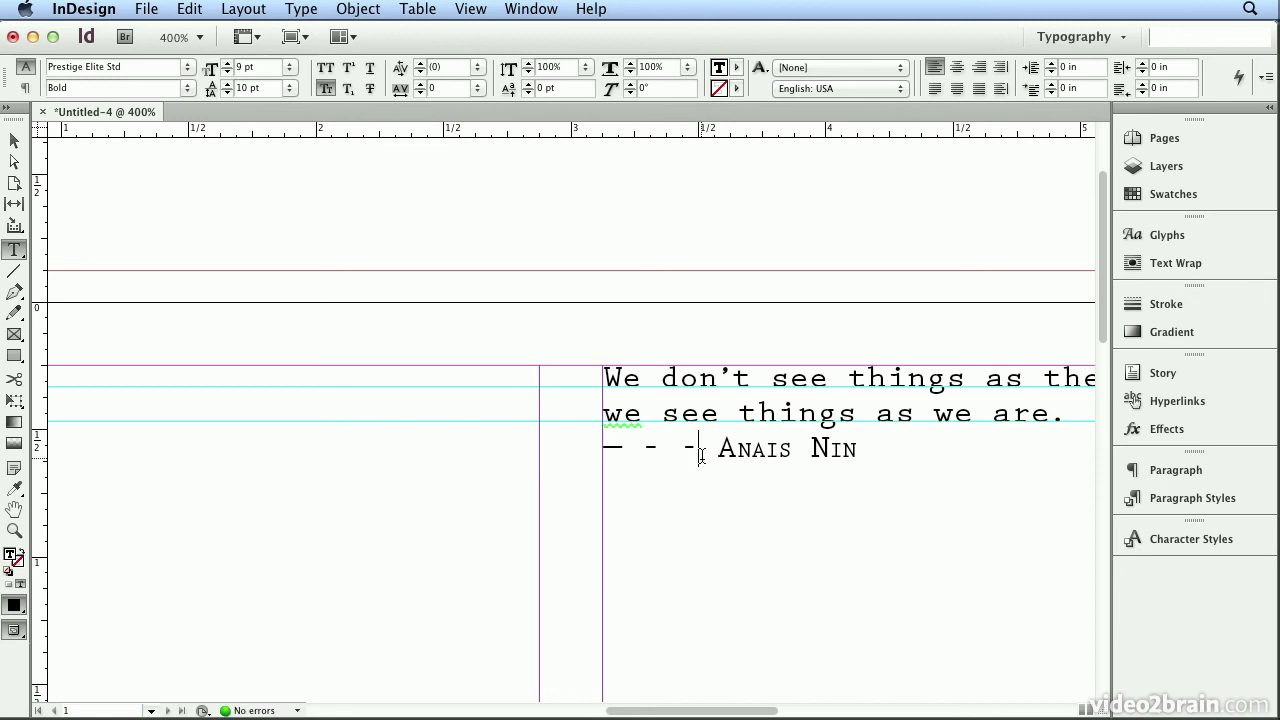
pyautogui.moveTo(688, 456); pyautogui.dragTo(628, 456)
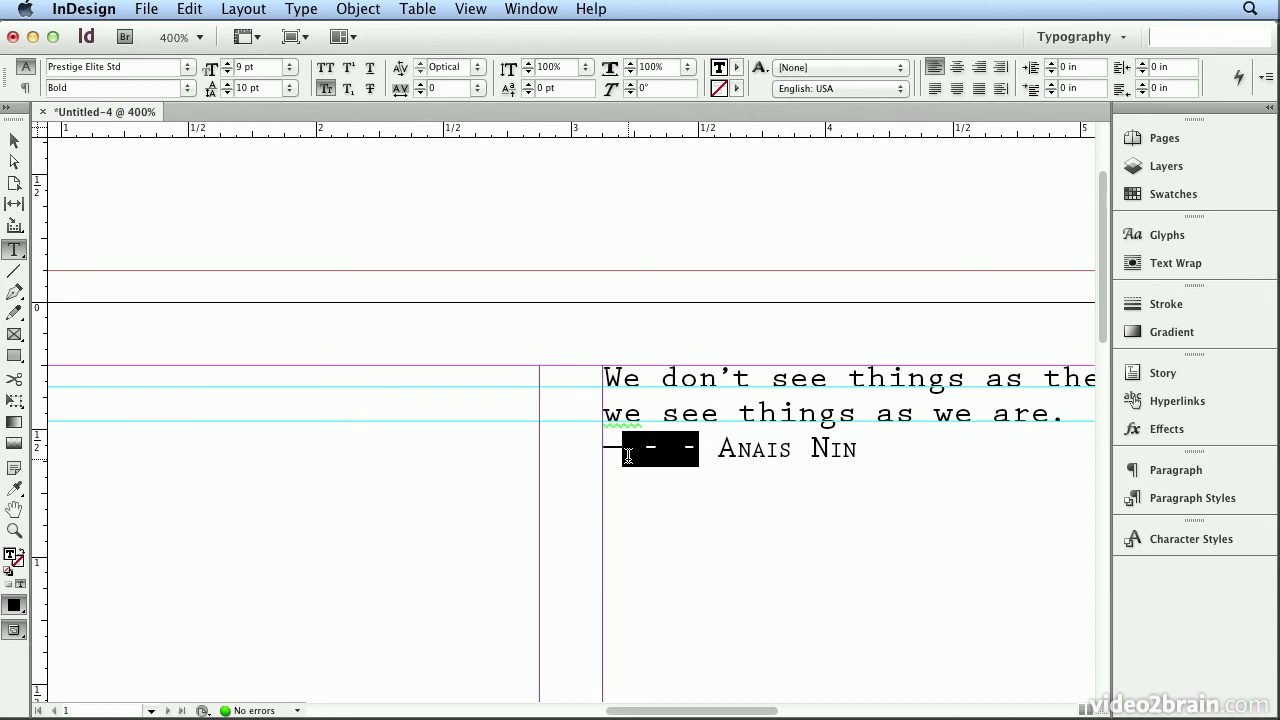
# Step: Delete the two selected extra hyphens after the em dash in the author credit
pyautogui.press('BackSpace')
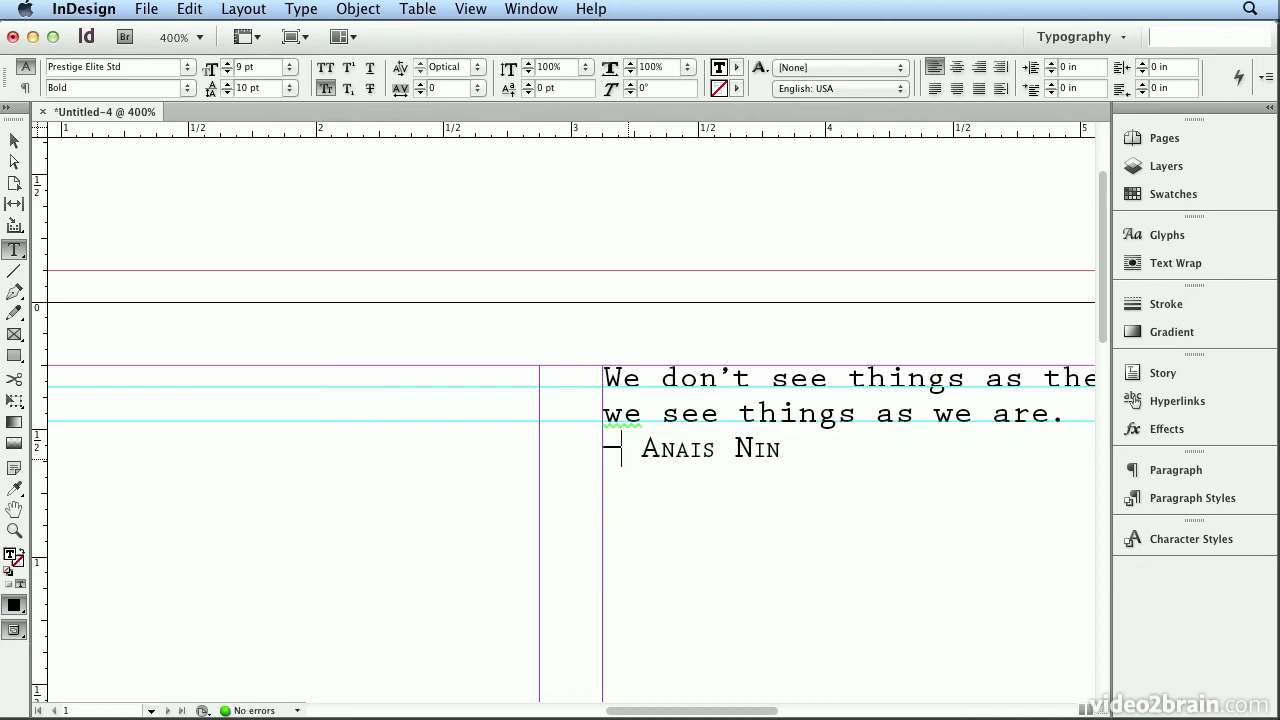